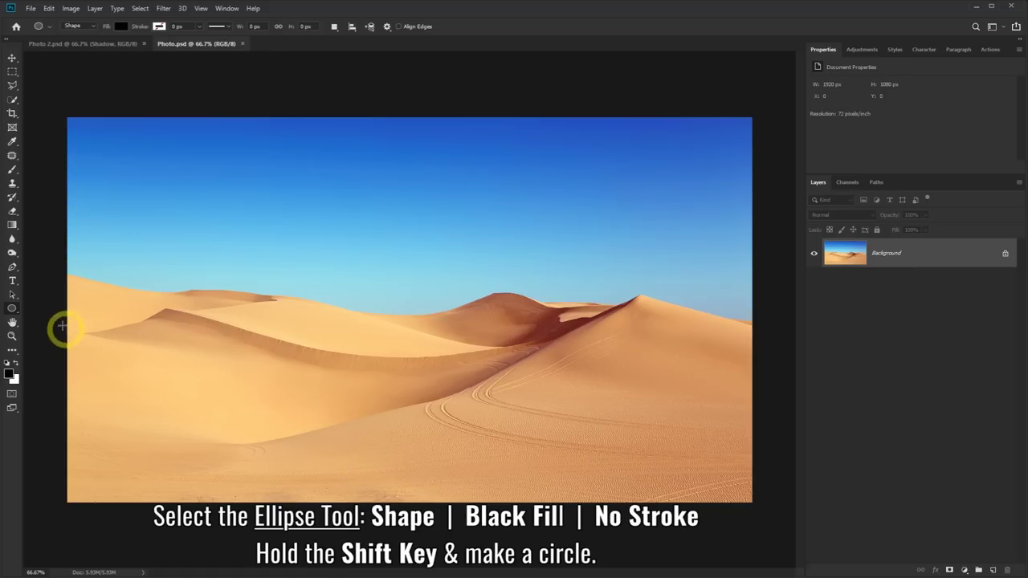
- Set the Ellipse Tool to Shape mode with a black fill and no stroke
right_click(12, 312)
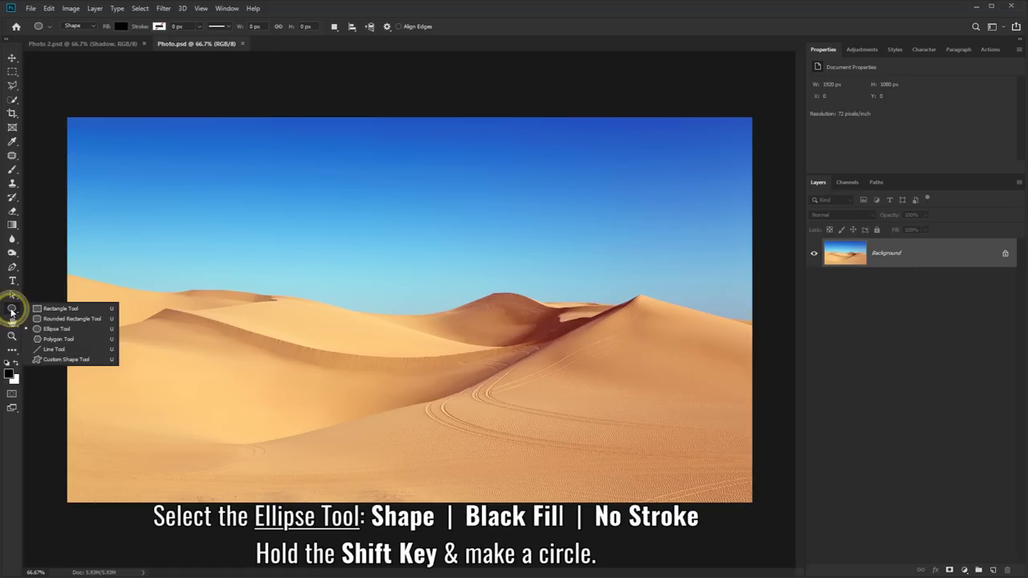
left_click(73, 331)
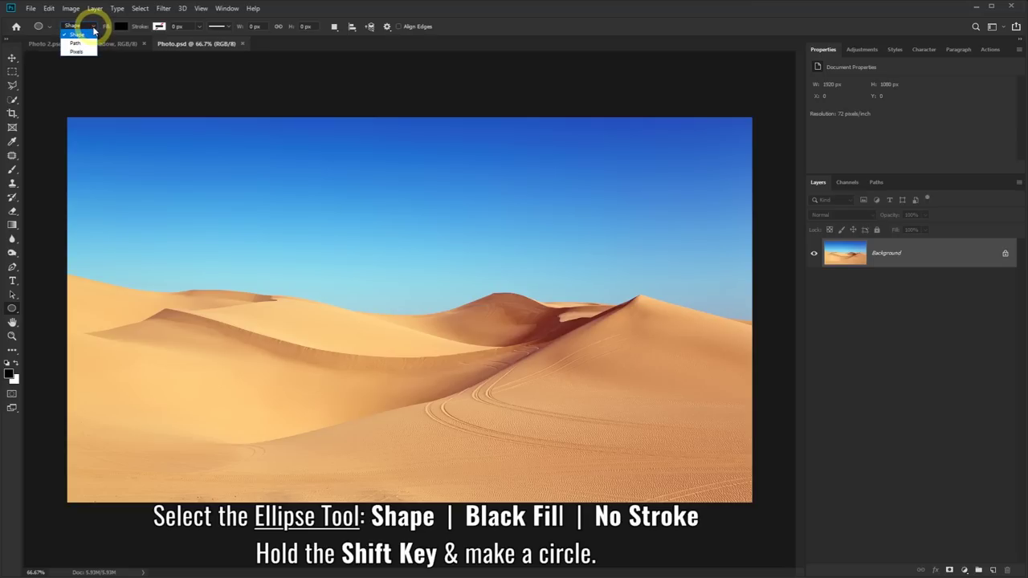
left_click(120, 27)
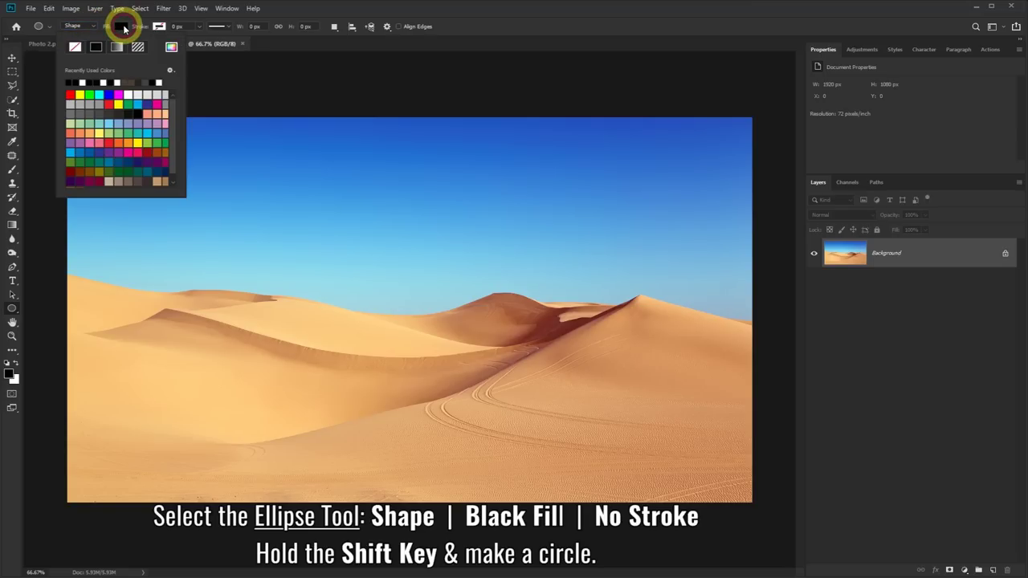
left_click(172, 48)
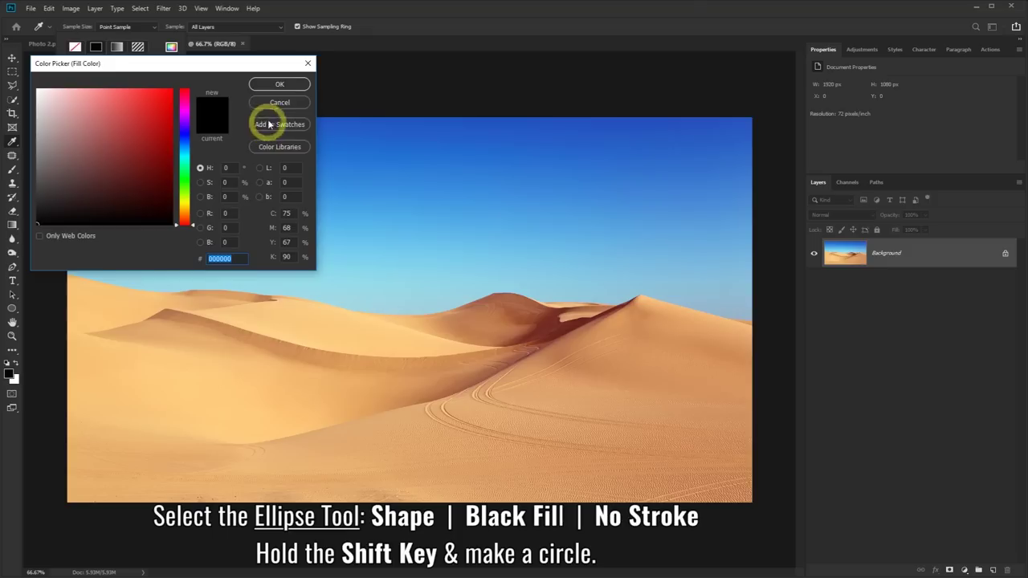
left_click(270, 83)
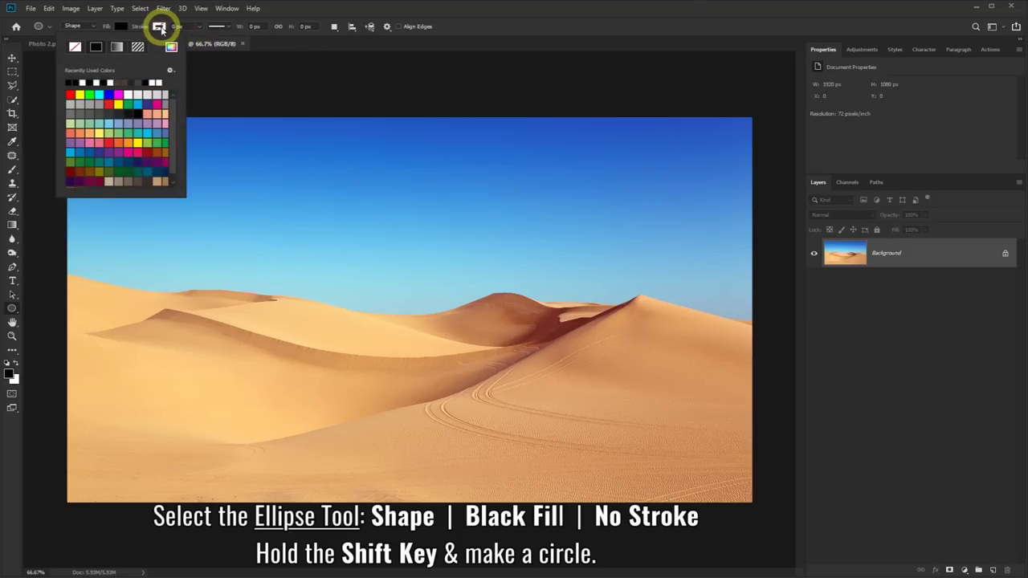
left_click(158, 26)
left_click(113, 46)
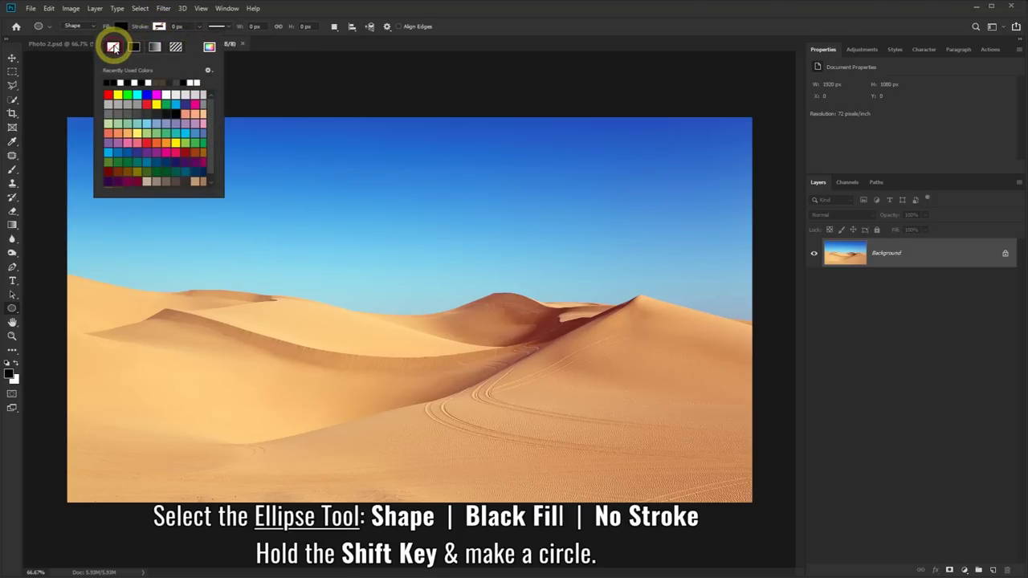
left_click(283, 10)
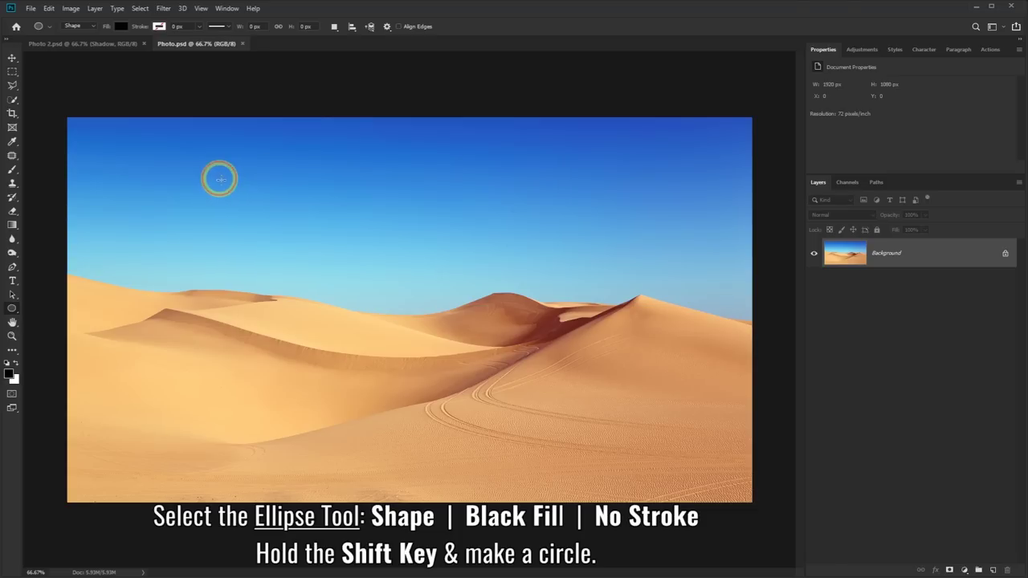
- Draw a 684 px black circle over the left dunes and place a Background copy above it
mouse_move(220, 178)
left_mouse_down()
mouse_move(578, 299)
mouse_move(448, 340)
mouse_move(402, 406)
mouse_move(462, 426)
left_mouse_up()
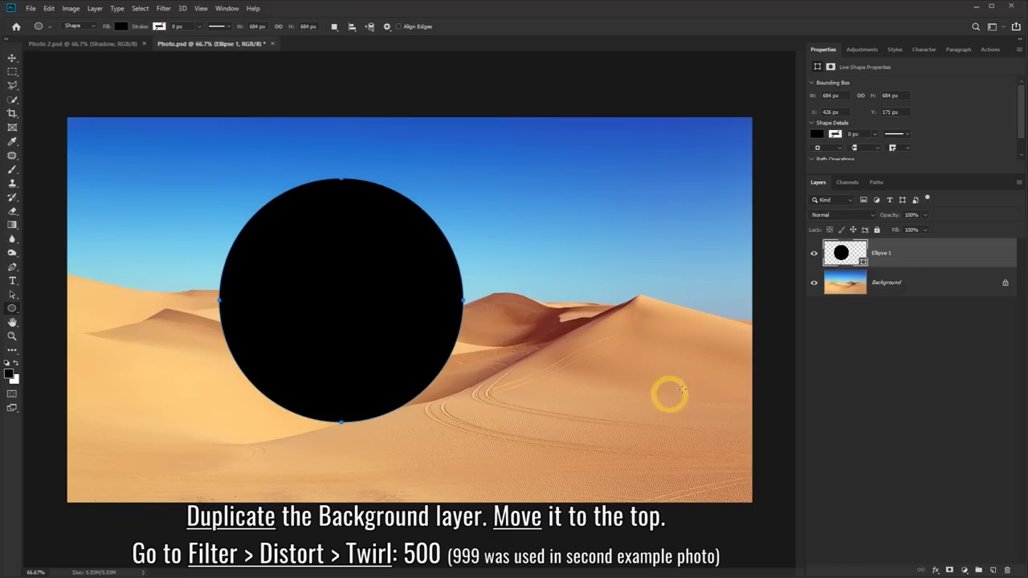
left_click(918, 287)
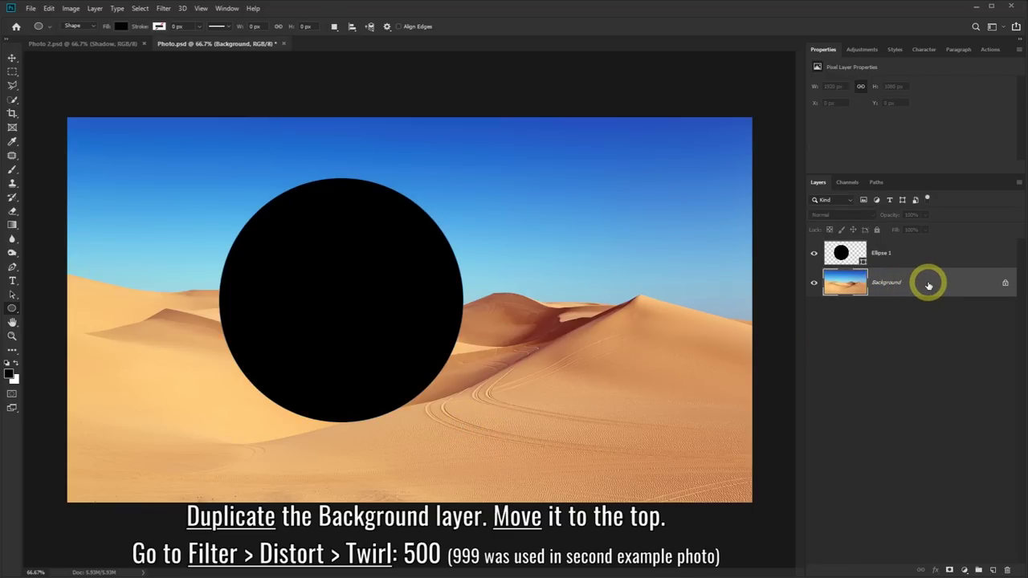
left_click_drag(928, 285, 994, 568)
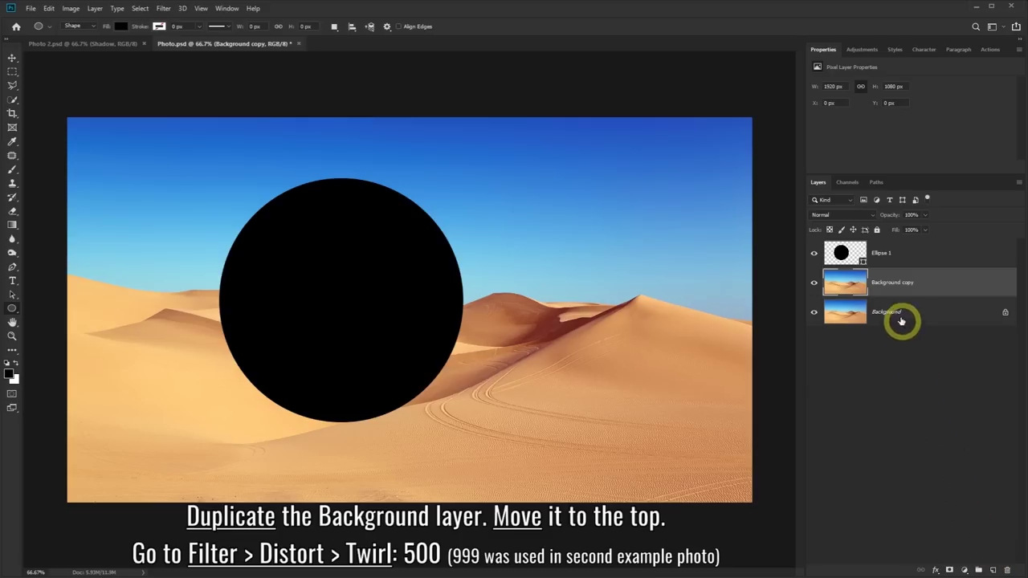
left_click_drag(902, 287, 906, 254)
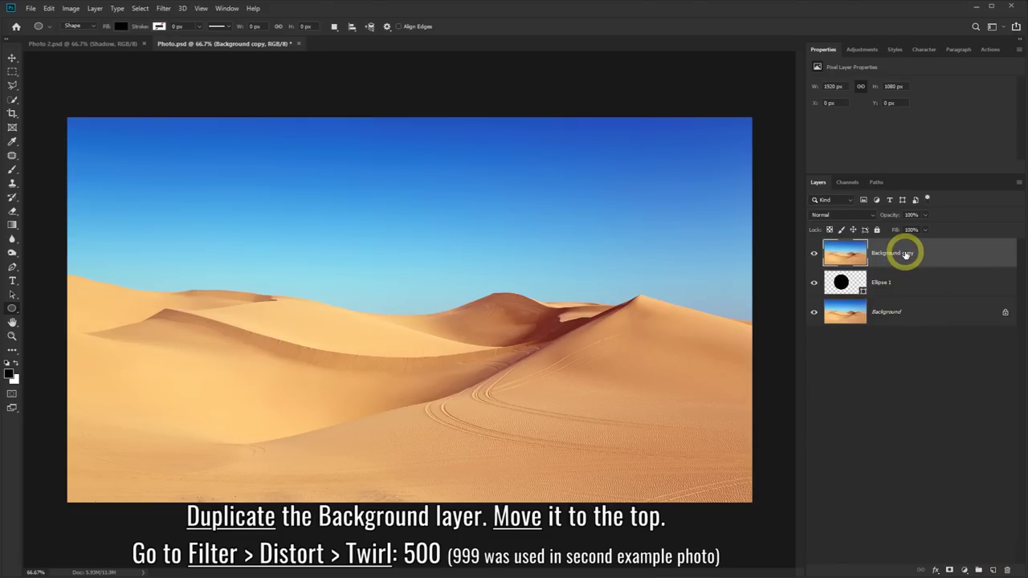
- Apply a Twirl filter with angle 500 to the Background copy layer
left_click(164, 10)
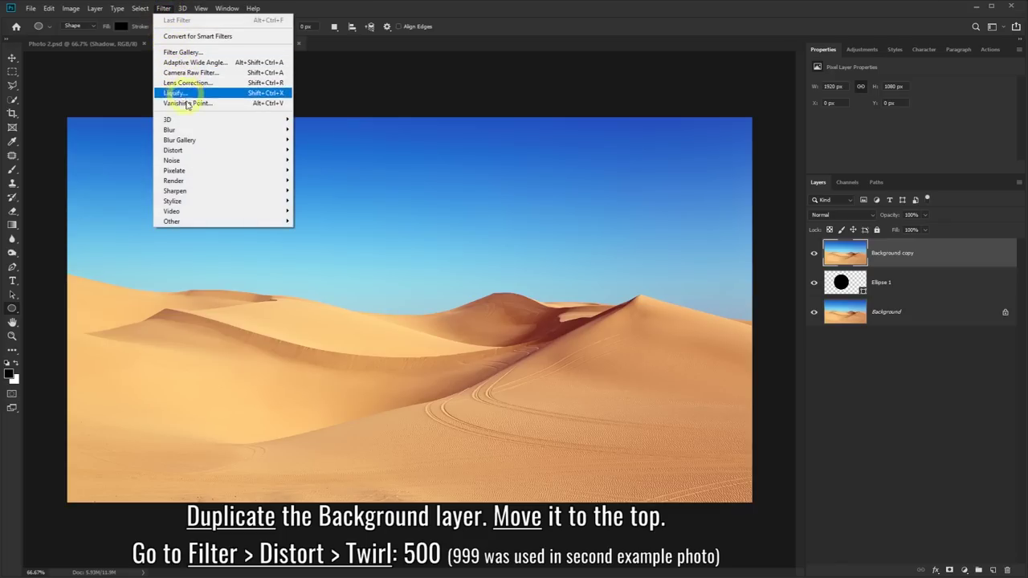
mouse_move(216, 151)
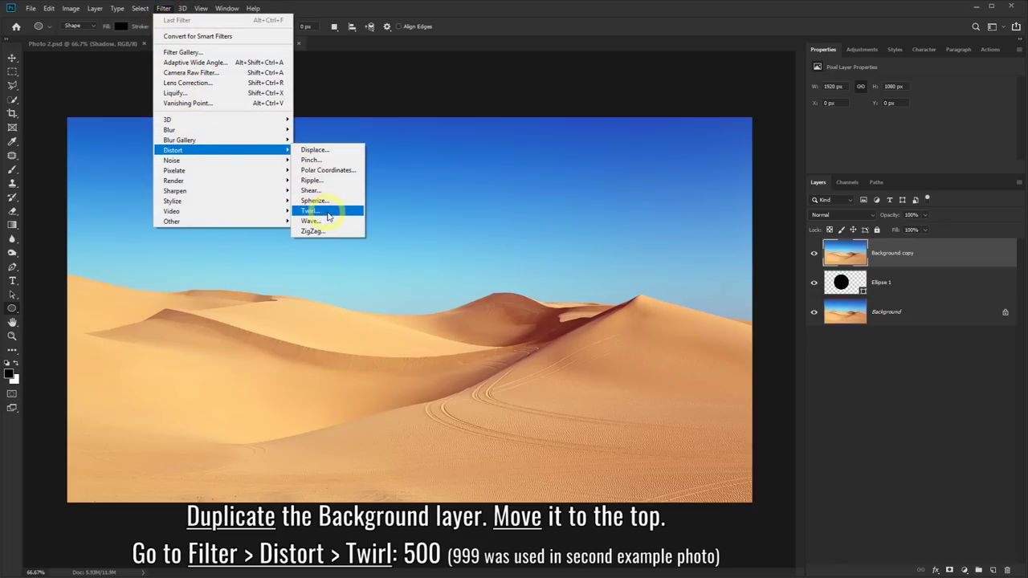
left_click(310, 210)
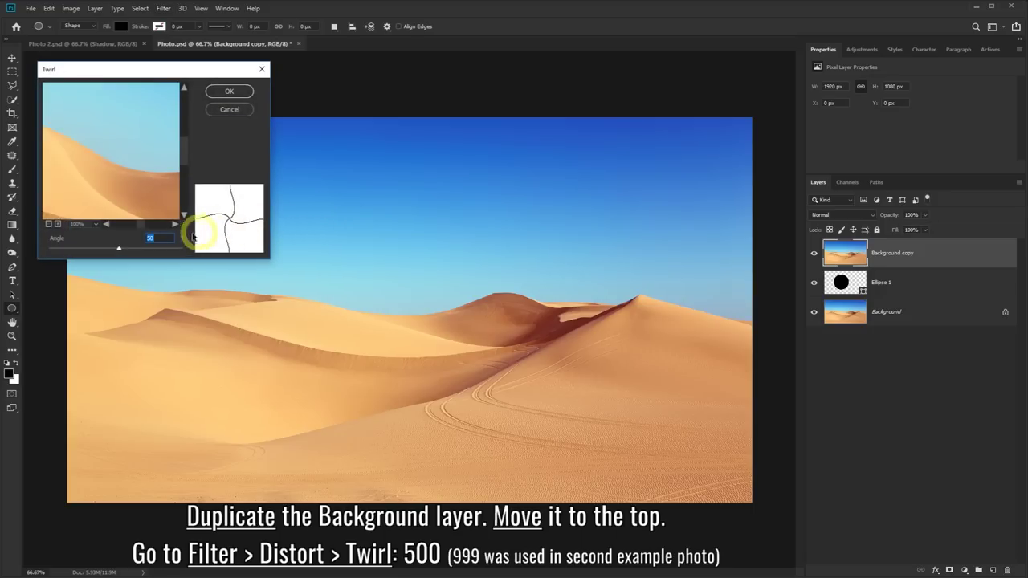
mouse_move(119, 251)
left_mouse_down()
mouse_move(190, 256)
mouse_move(158, 241)
left_mouse_up()
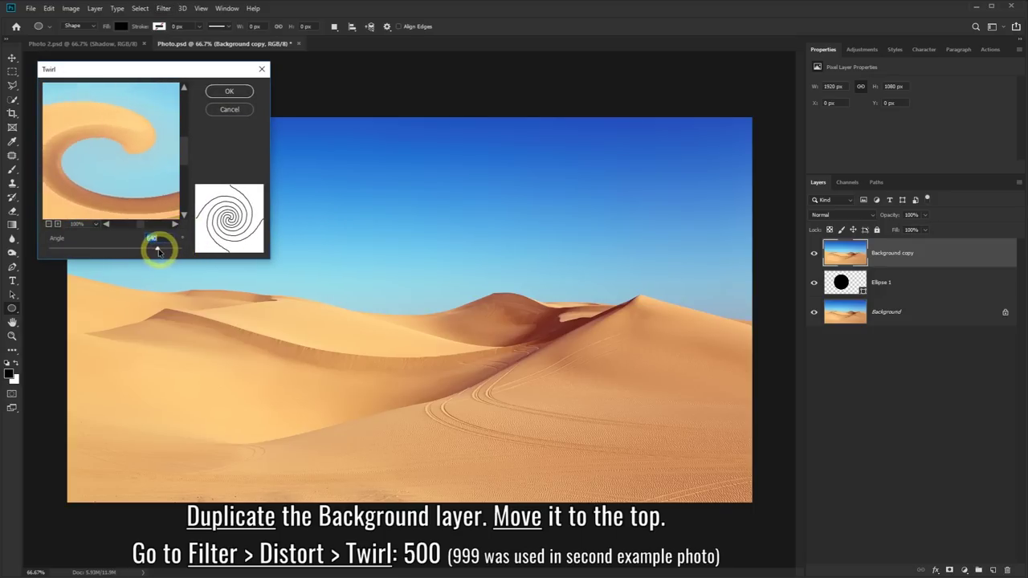
type("500")
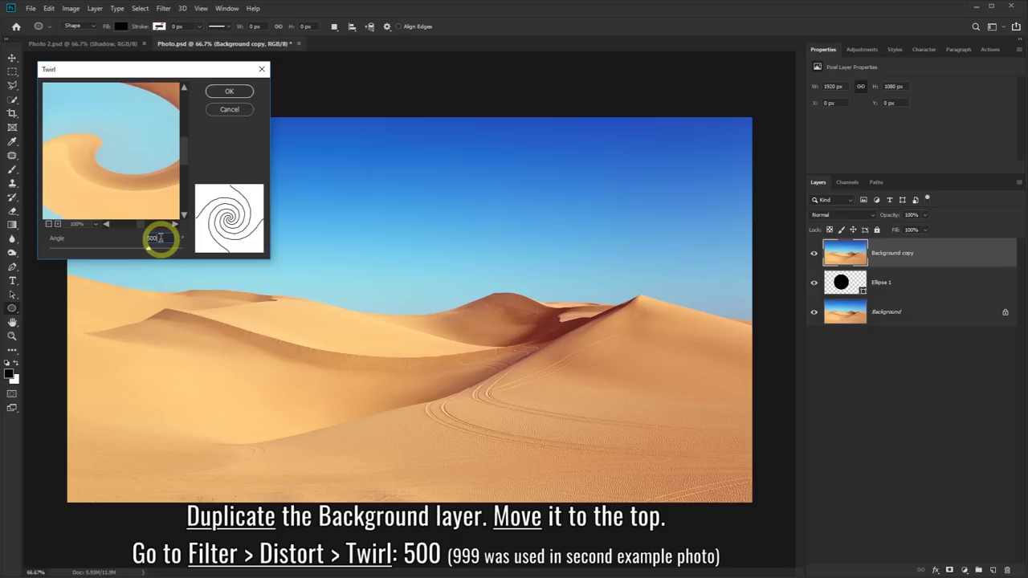
left_click(227, 91)
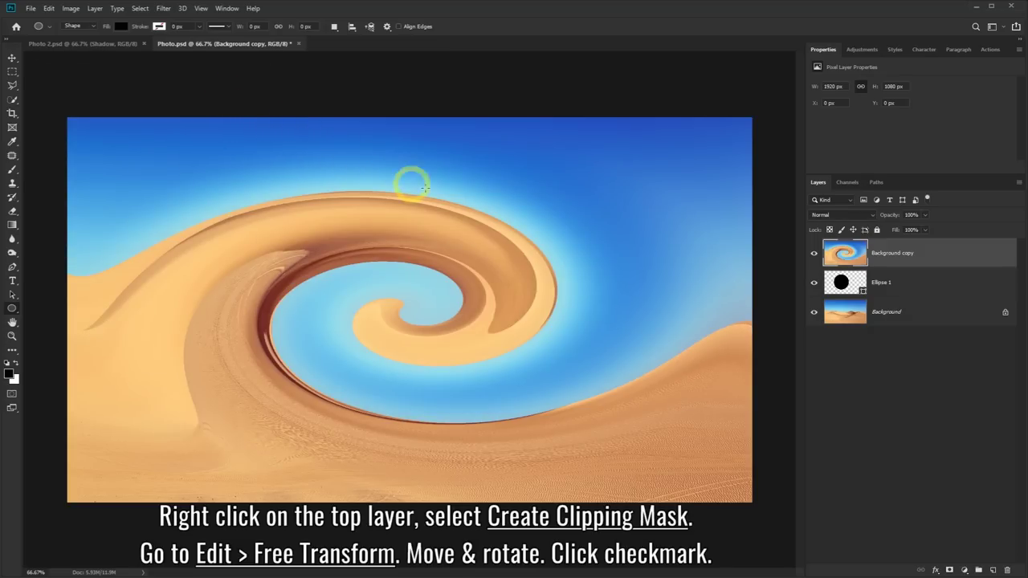
- Clip Background copy to the Ellipse 1 circle and start Free Transform on it
right_click(934, 252)
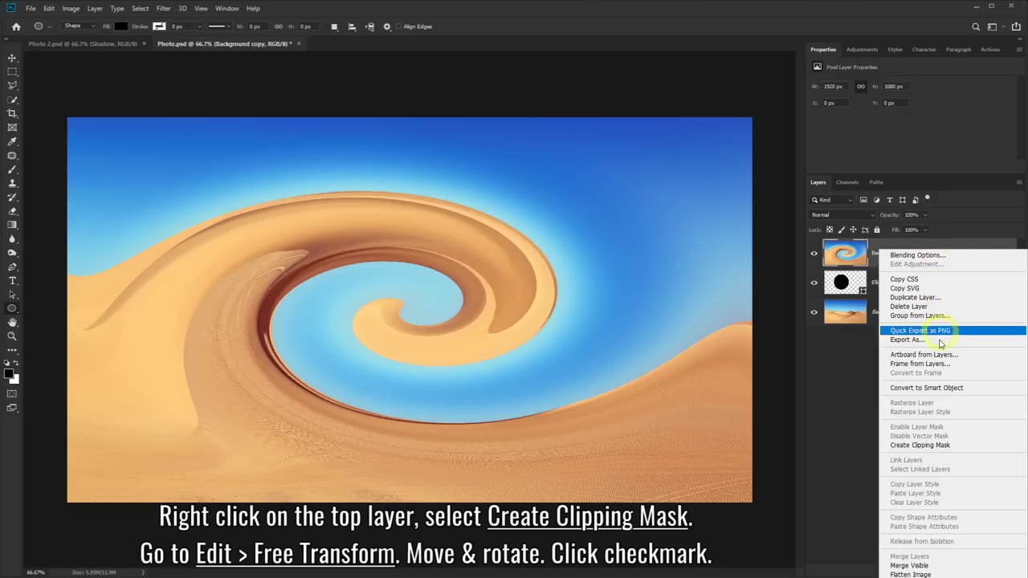
left_click(907, 446)
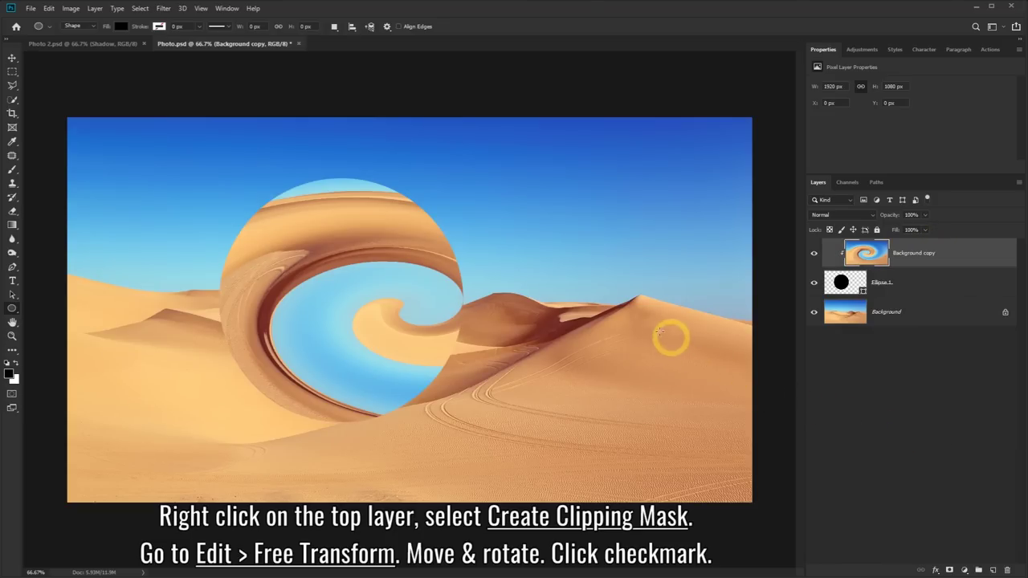
left_click(49, 9)
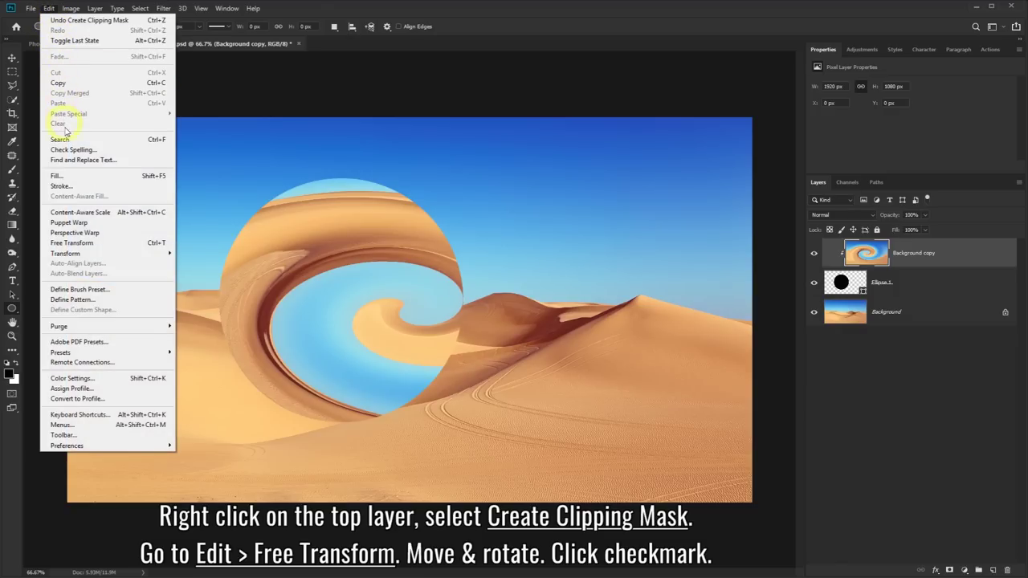
left_click(86, 243)
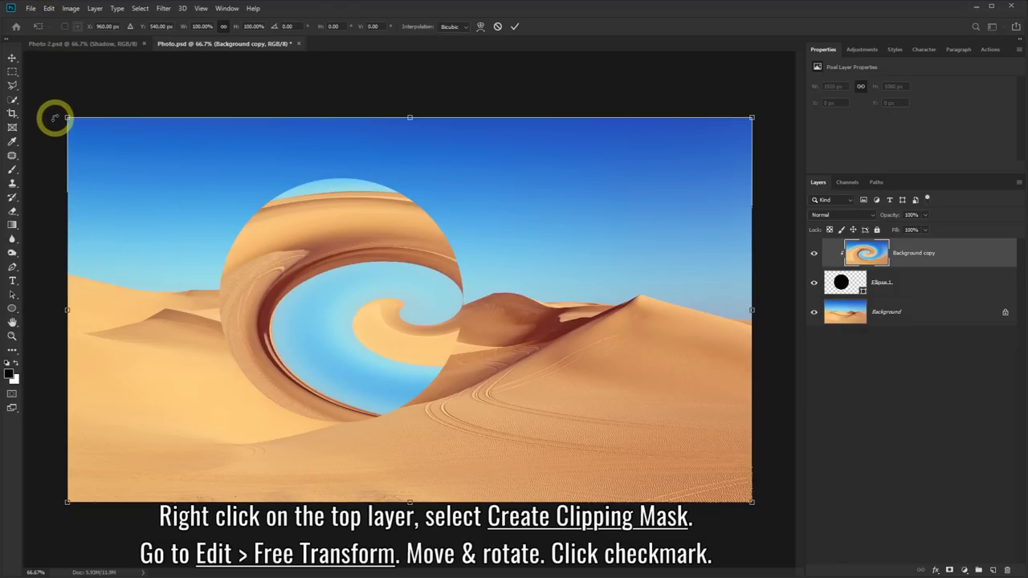
- Rotate the twirled image about 20° clockwise, shift it down-right inside the circle, and commit
mouse_move(55, 116)
left_mouse_down()
mouse_move(138, 134)
mouse_move(253, 210)
left_mouse_up()
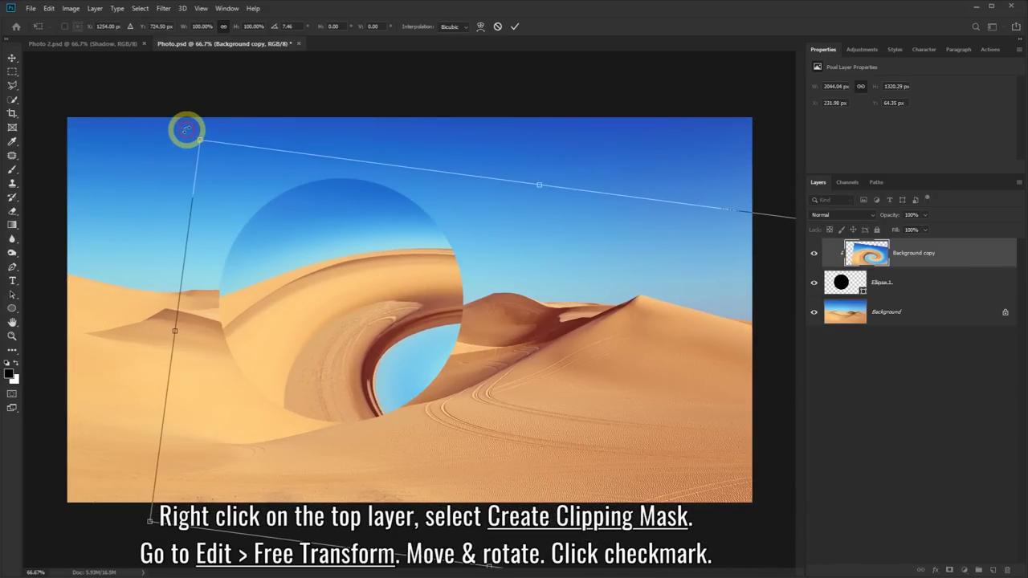
left_click_drag(186, 129, 283, 105)
mouse_move(316, 258)
left_mouse_down()
mouse_move(328, 291)
mouse_move(318, 320)
mouse_move(350, 271)
mouse_move(333, 323)
left_mouse_up()
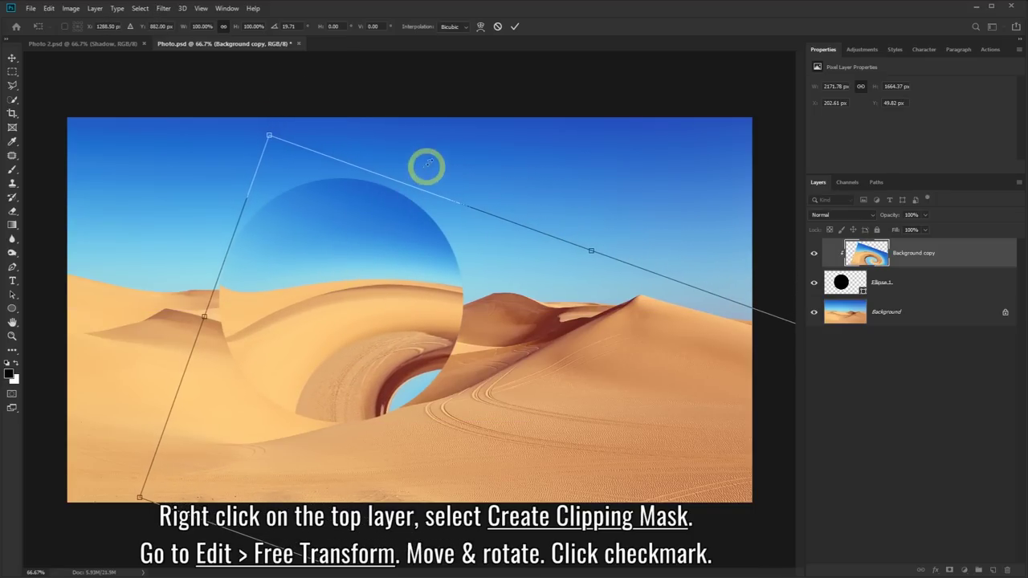
left_click(516, 26)
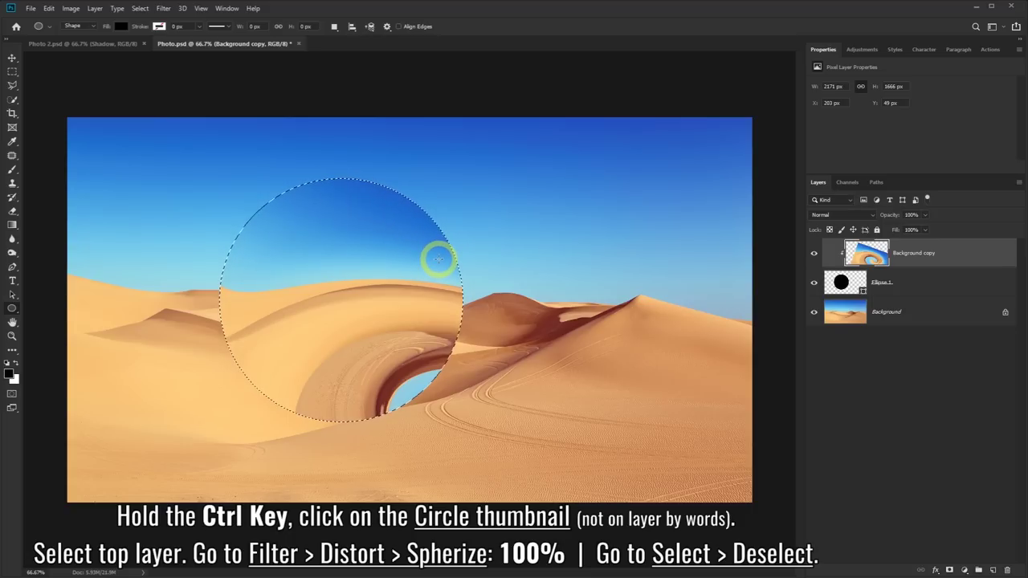
- Spherize the Background copy at Amount 100 in Normal mode, then deselect
left_click(915, 254)
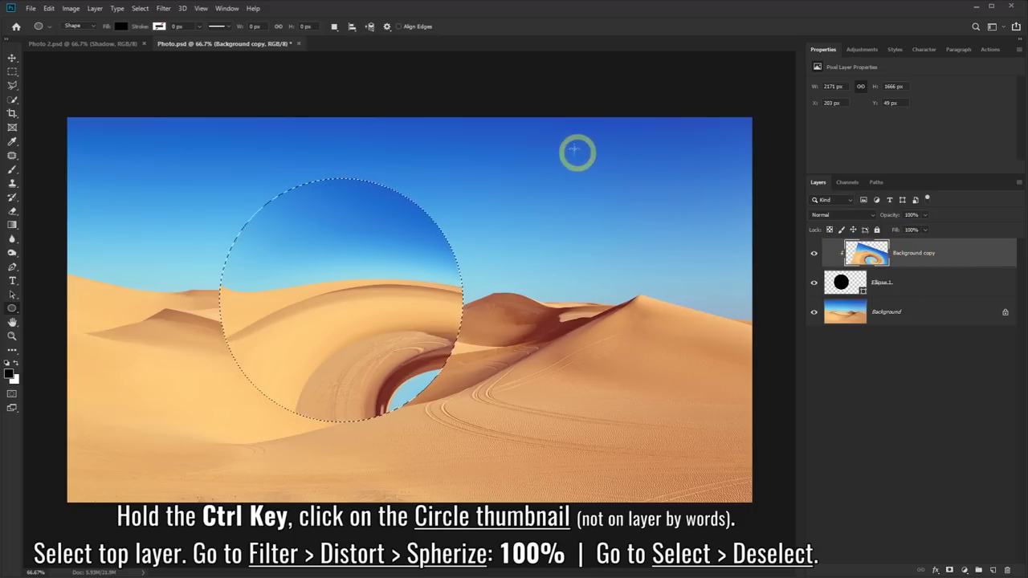
left_click(165, 9)
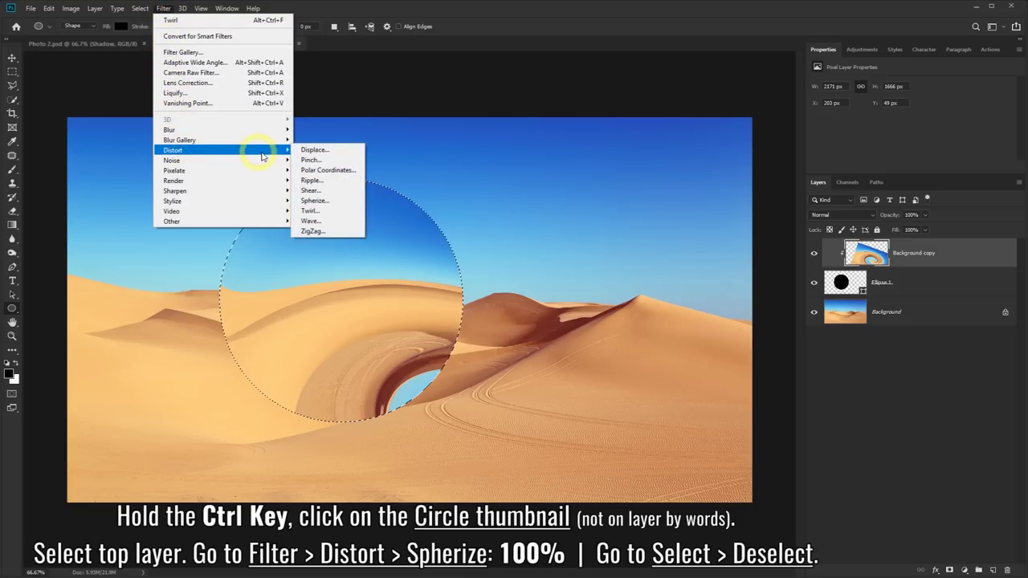
mouse_move(173, 150)
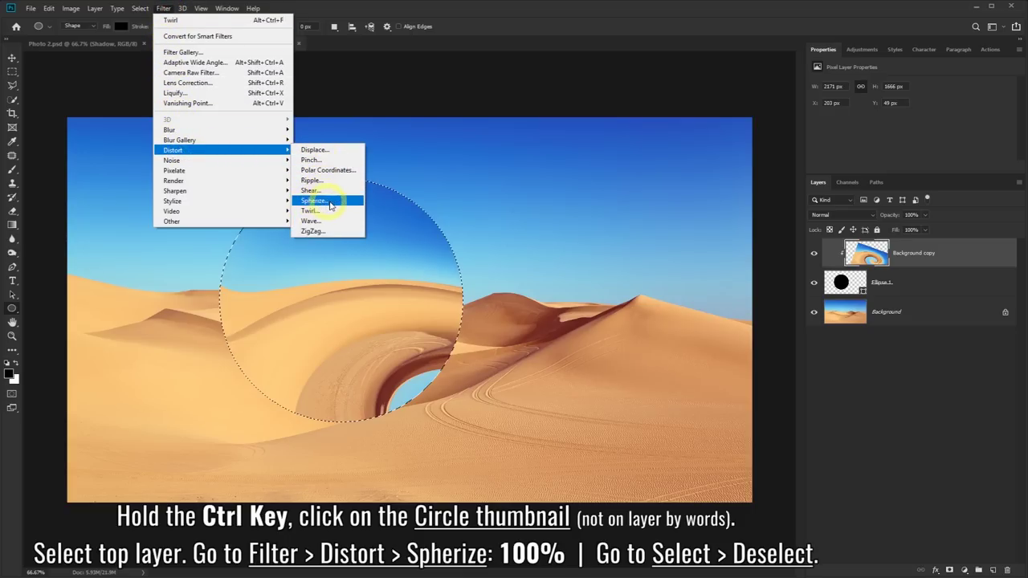
left_click(336, 205)
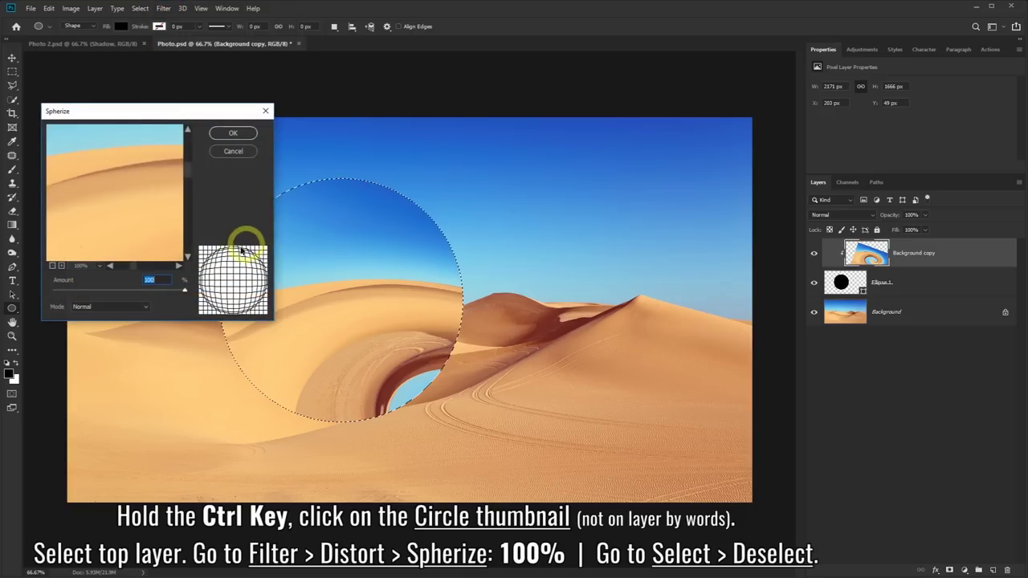
left_click(145, 307)
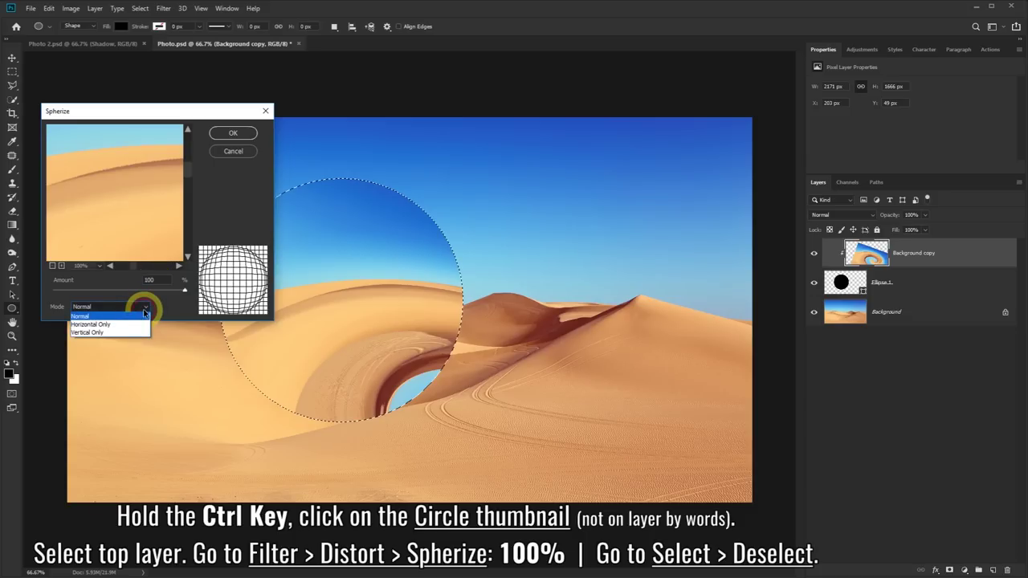
left_click(144, 312)
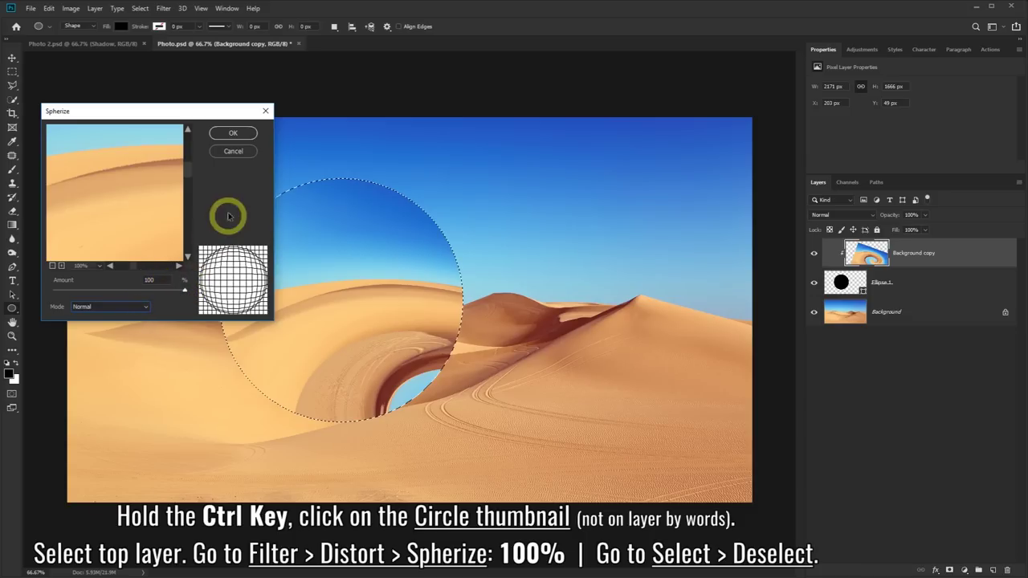
left_click(234, 134)
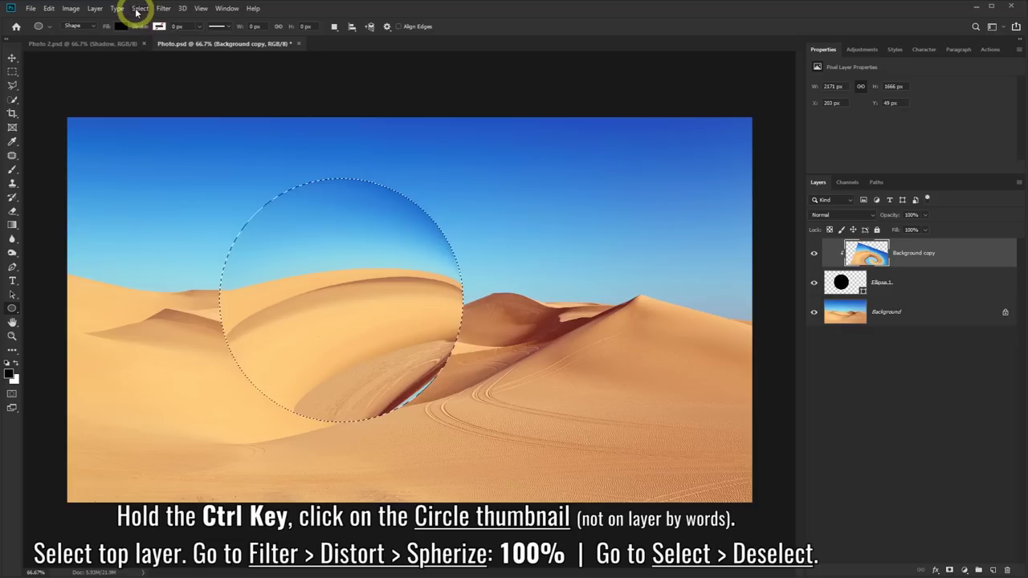
left_click(138, 10)
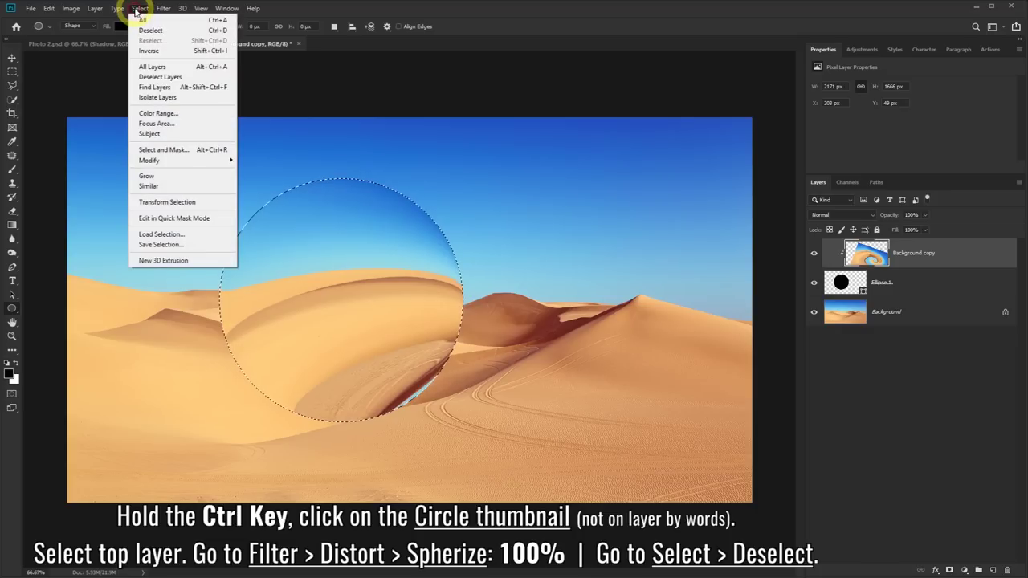
left_click(175, 32)
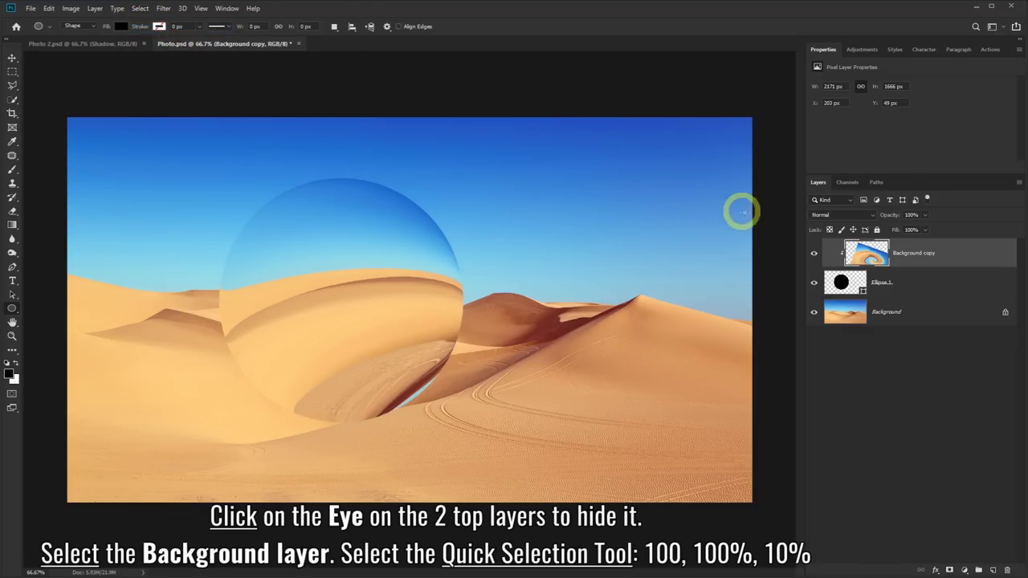
- Hide the Background copy and Ellipse 1 layers and make Background the active layer
left_click(814, 253)
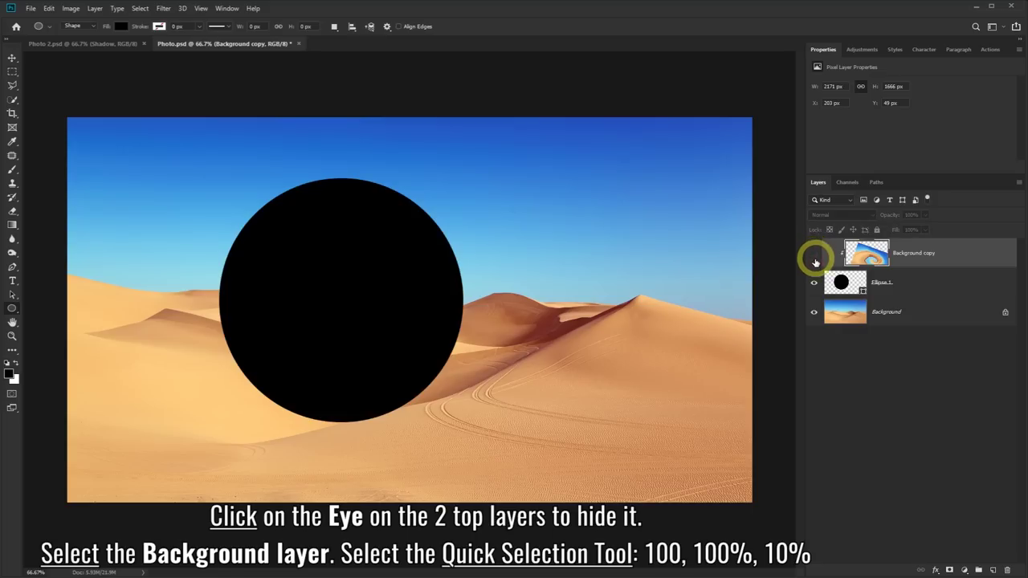
left_click(814, 283)
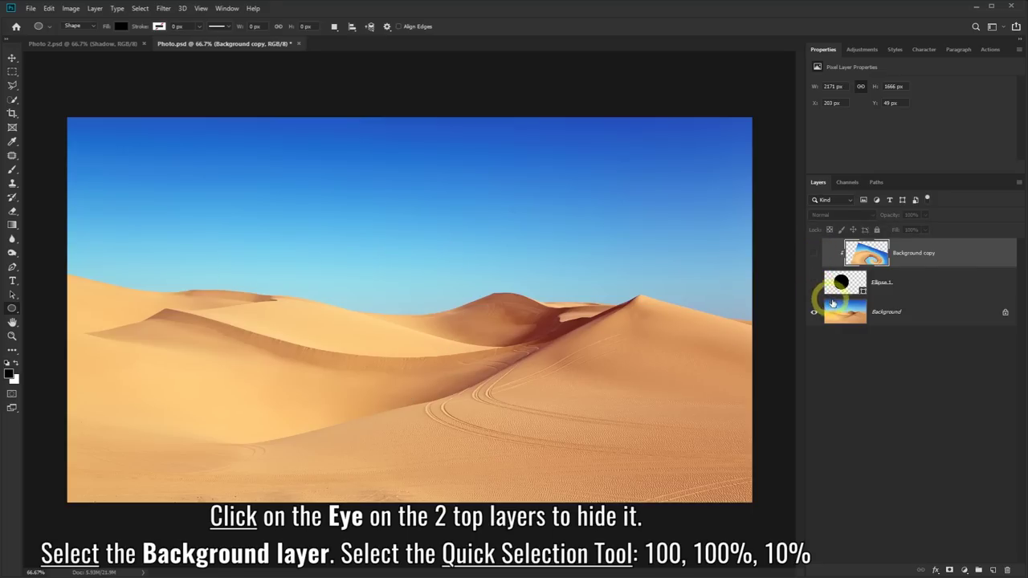
left_click(888, 315)
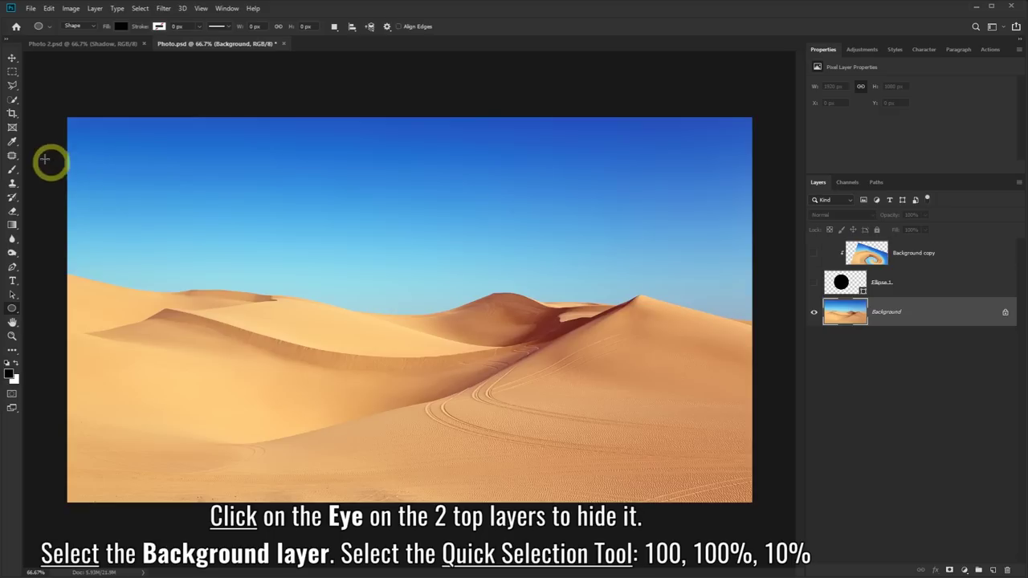
- Set up the Quick Selection Tool with a 100 px, 100% hardness, 10% spacing brush
left_click(11, 102)
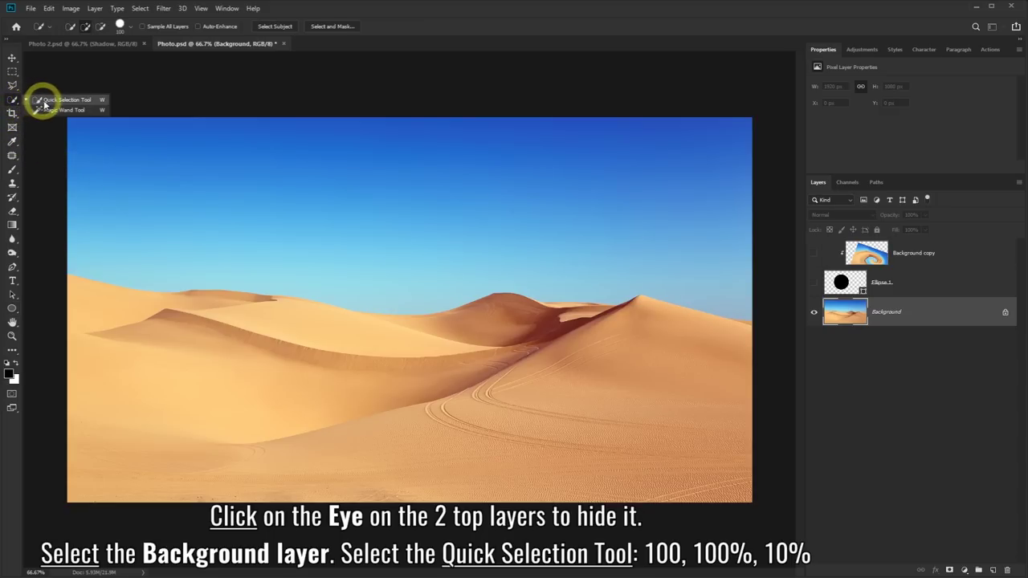
left_click(53, 102)
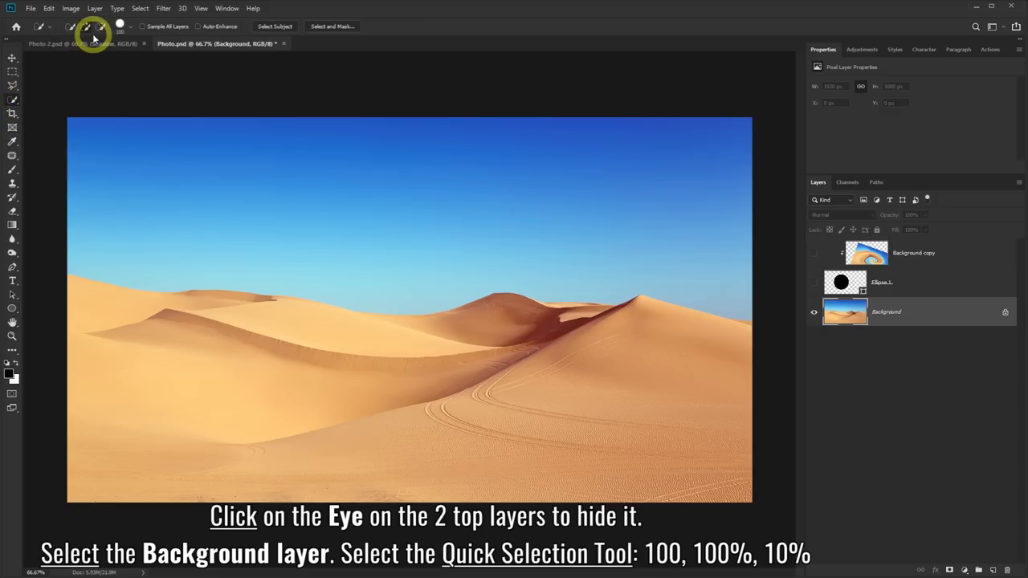
left_click(132, 28)
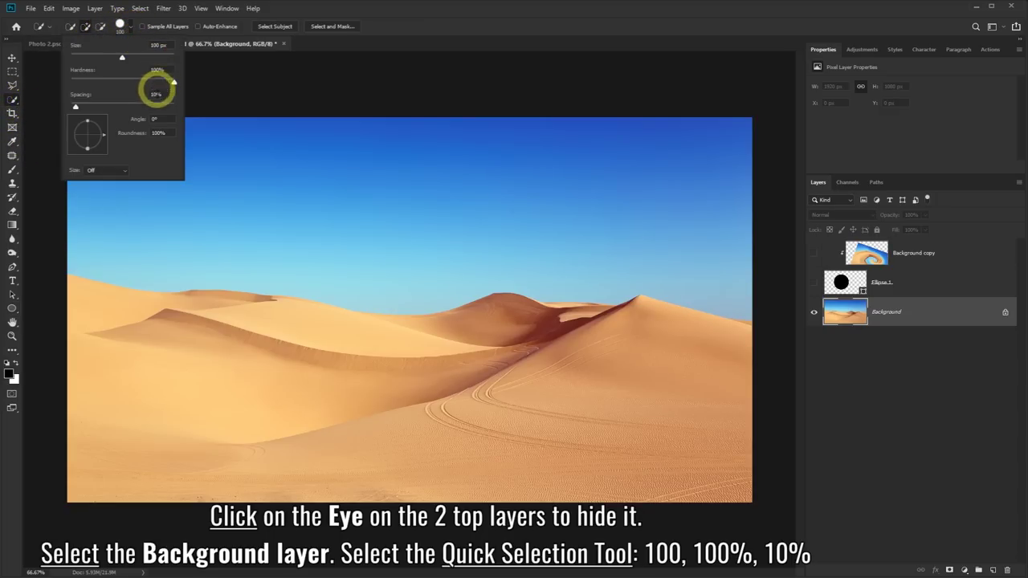
left_click(325, 10)
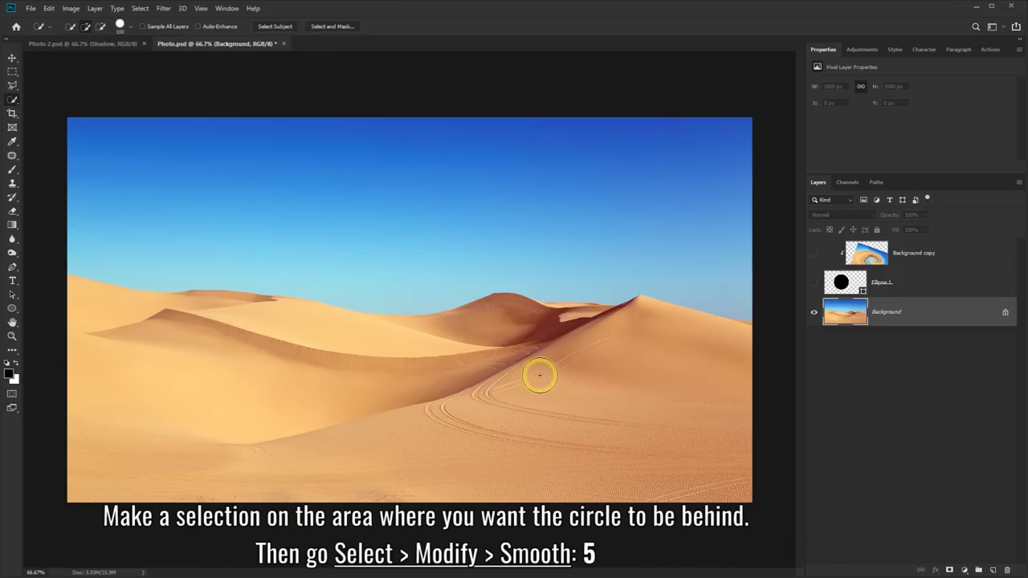
- Quick-select the right dune and foreground sand, then set Smooth Selection radius to 5 pixels
left_click_drag(542, 377, 325, 464)
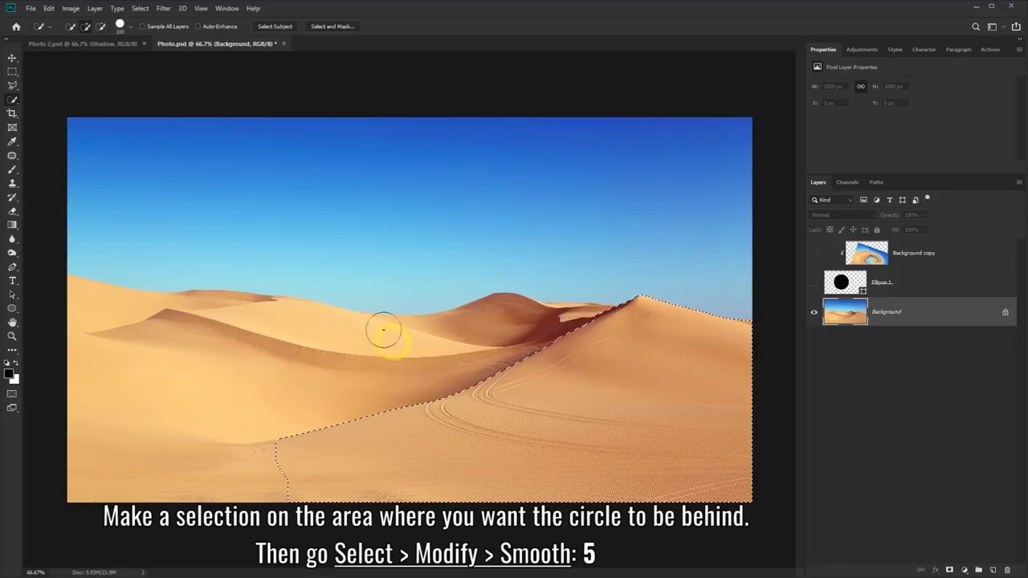
left_click(141, 10)
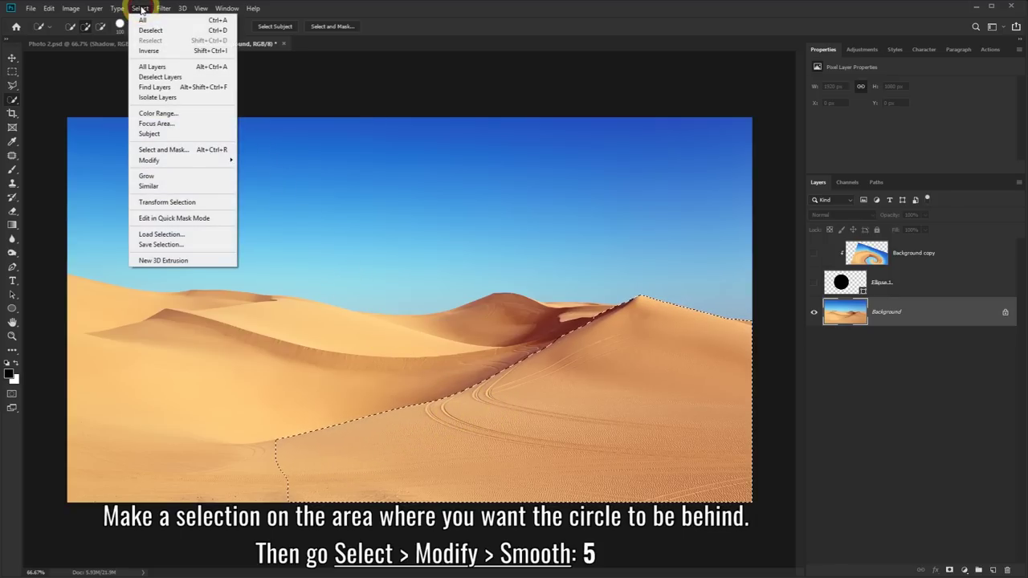
mouse_move(149, 160)
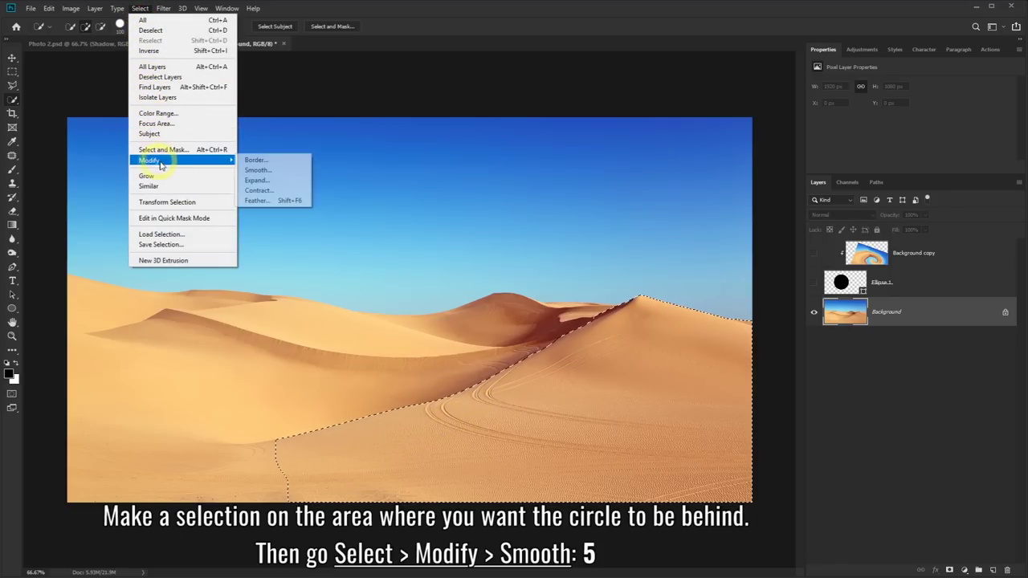
left_click(256, 171)
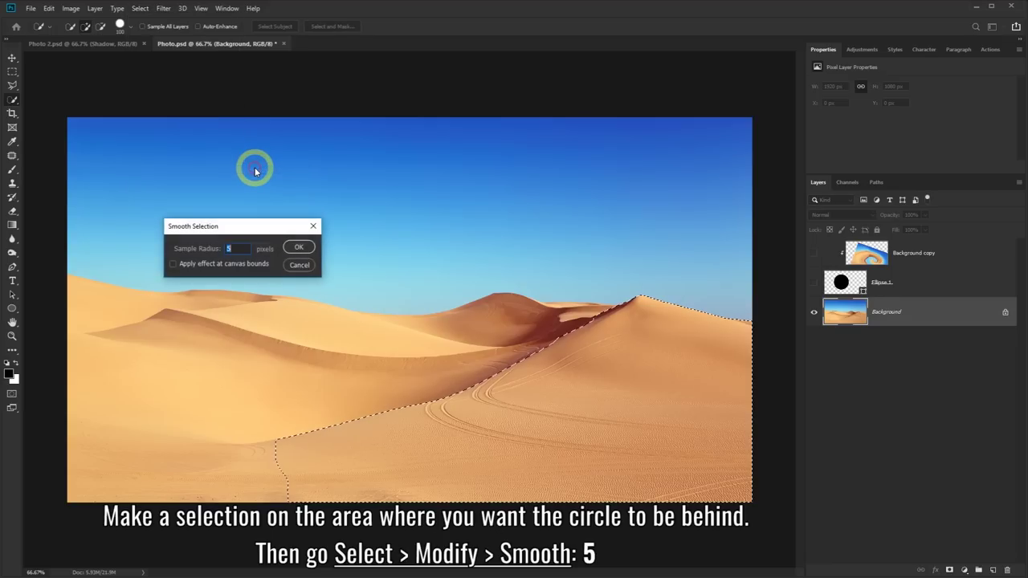
left_click(242, 248)
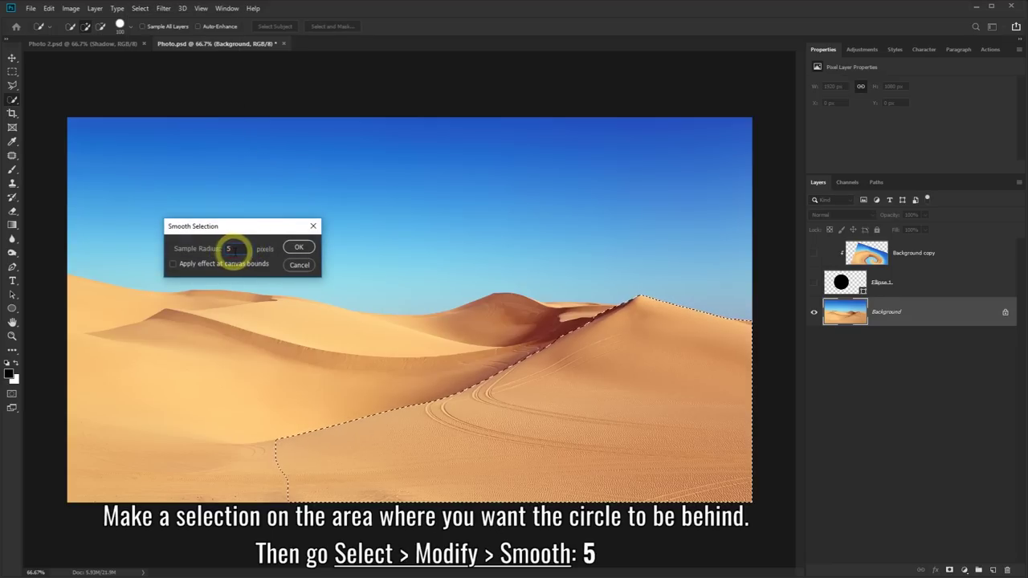
- Apply the 5 px smoothing and give Ellipse 1 an inverted mask so the dune overlaps the sphere
left_click(298, 248)
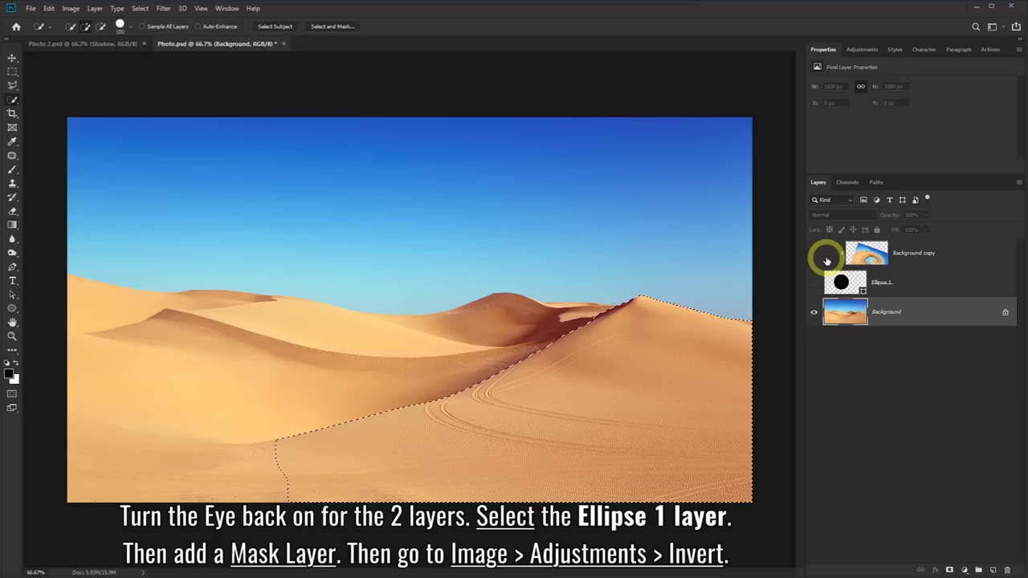
left_click_drag(814, 254, 814, 282)
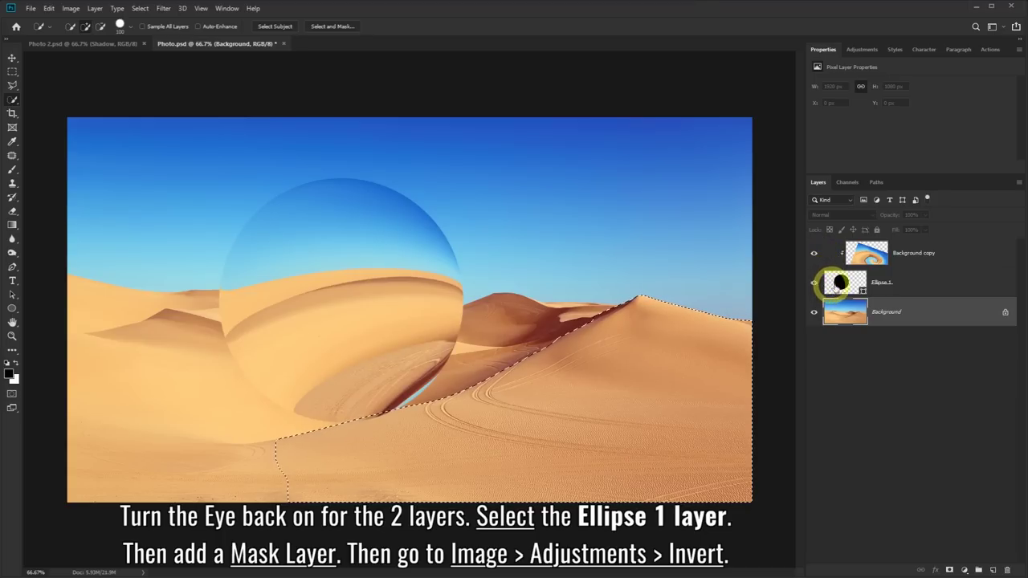
left_click(889, 285)
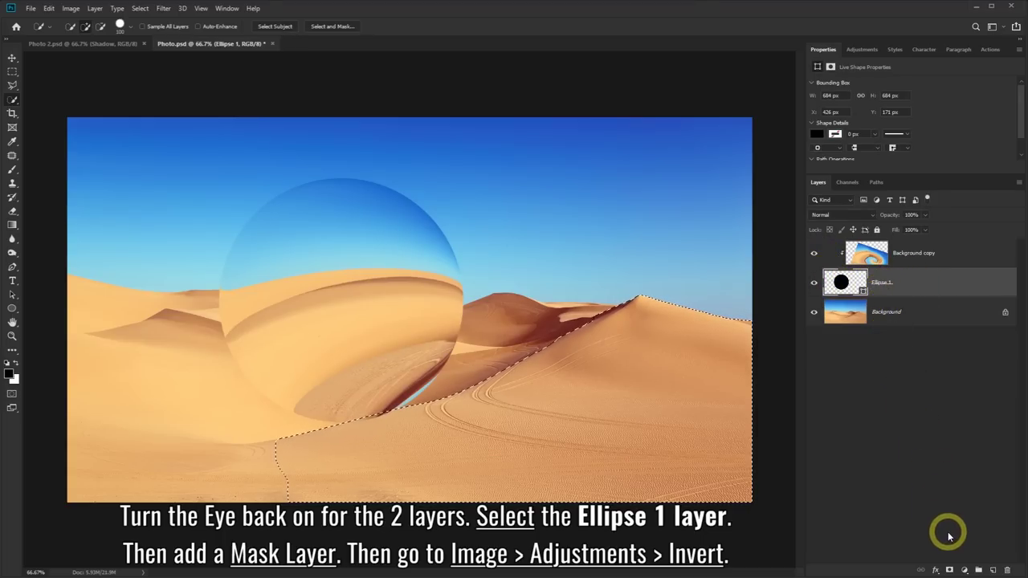
left_click(948, 571)
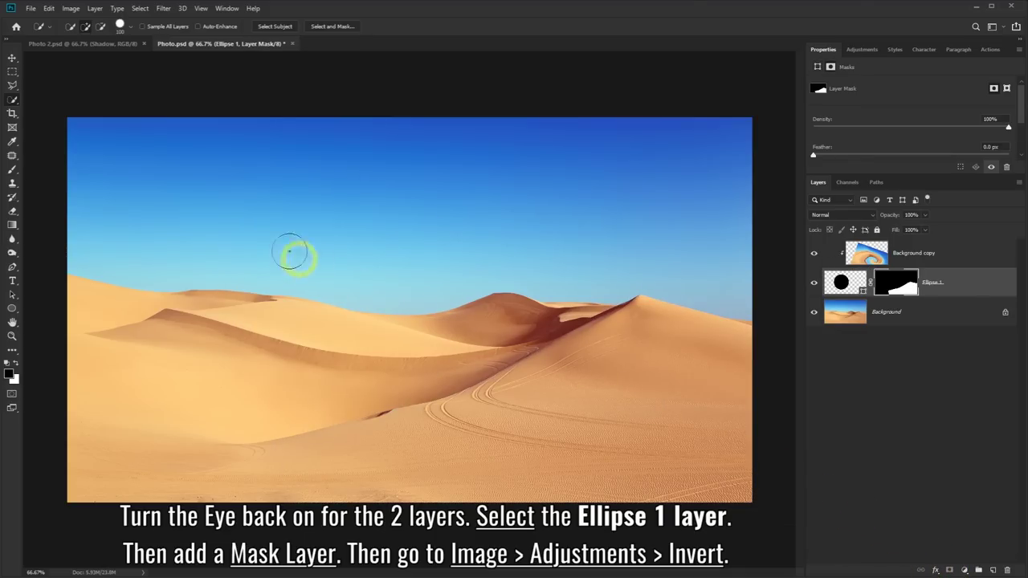
left_click(71, 8)
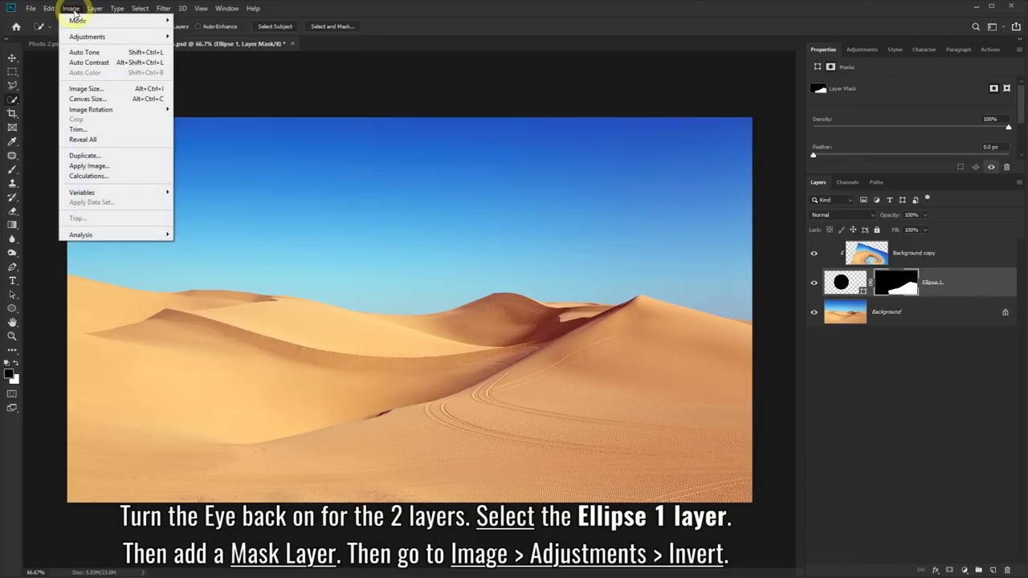
mouse_move(87, 36)
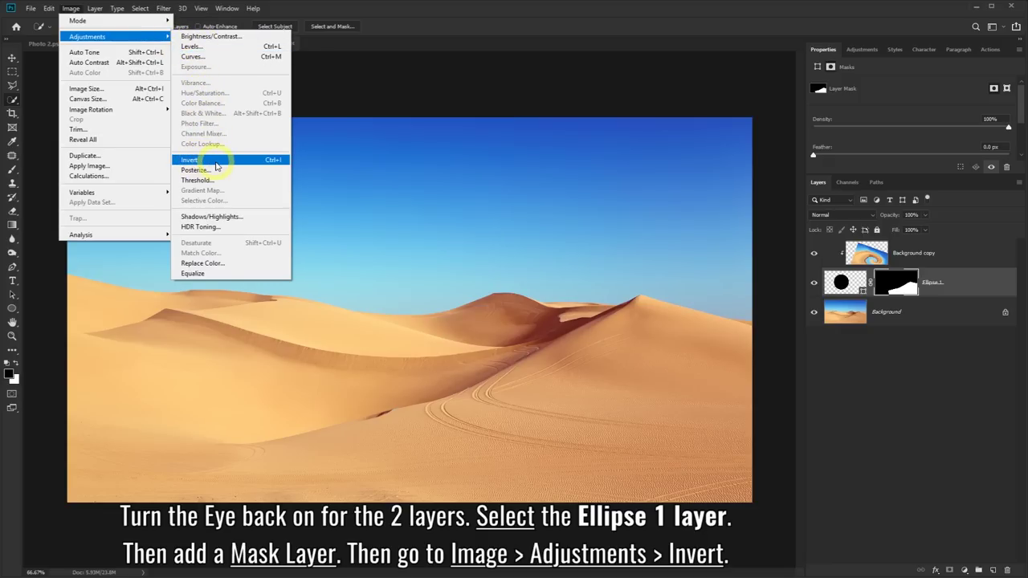
left_click(215, 163)
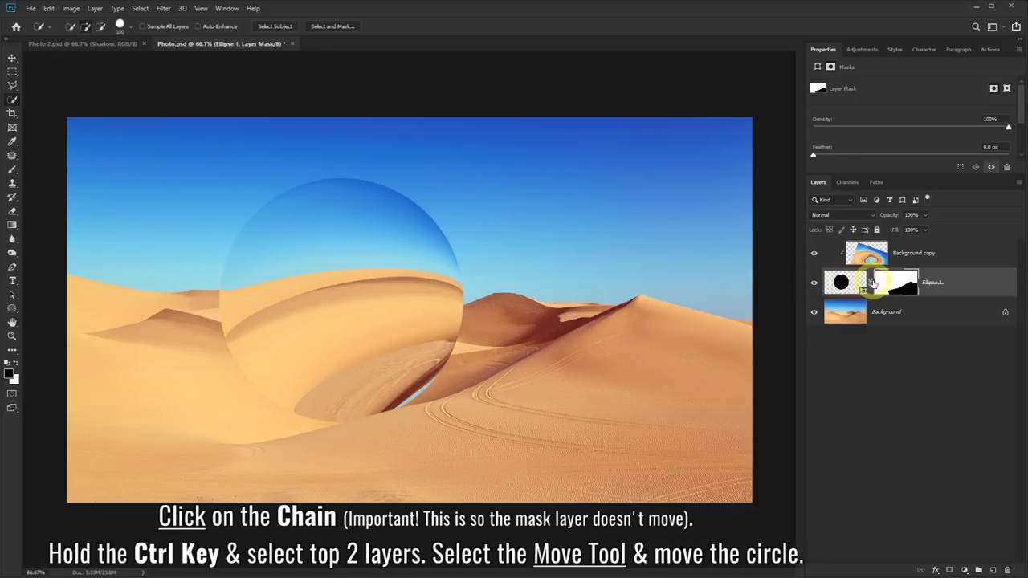
- Unlink the Ellipse 1 mask and move both sphere layers down to X 485, Y 237 px
left_click(872, 282)
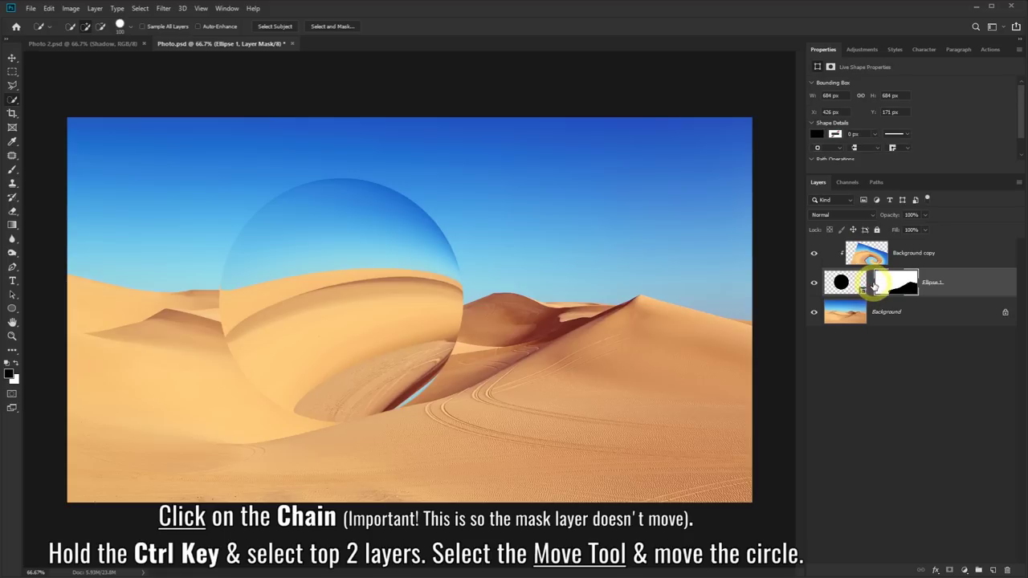
left_click(968, 251)
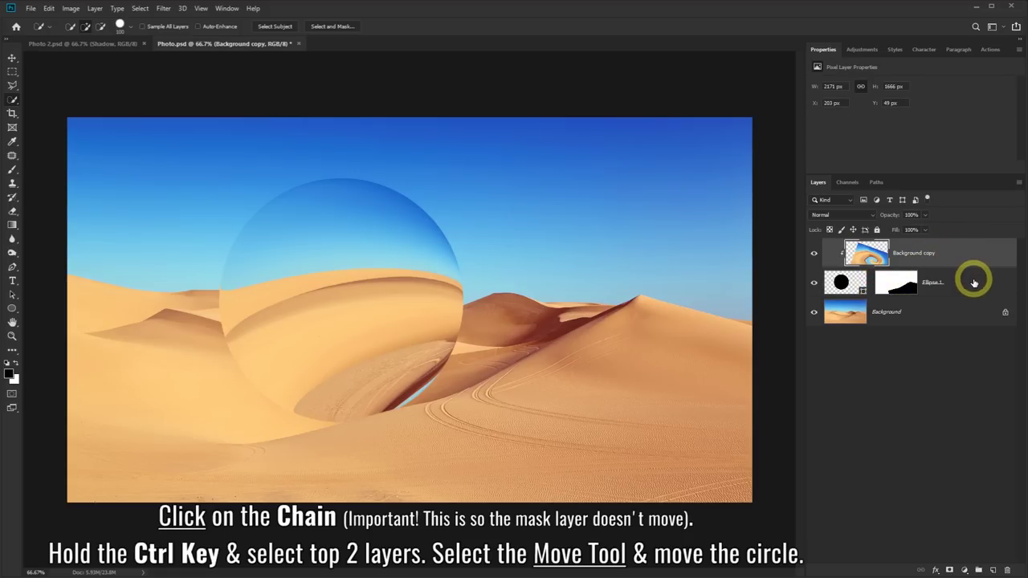
left_click(974, 283, "ctrl")
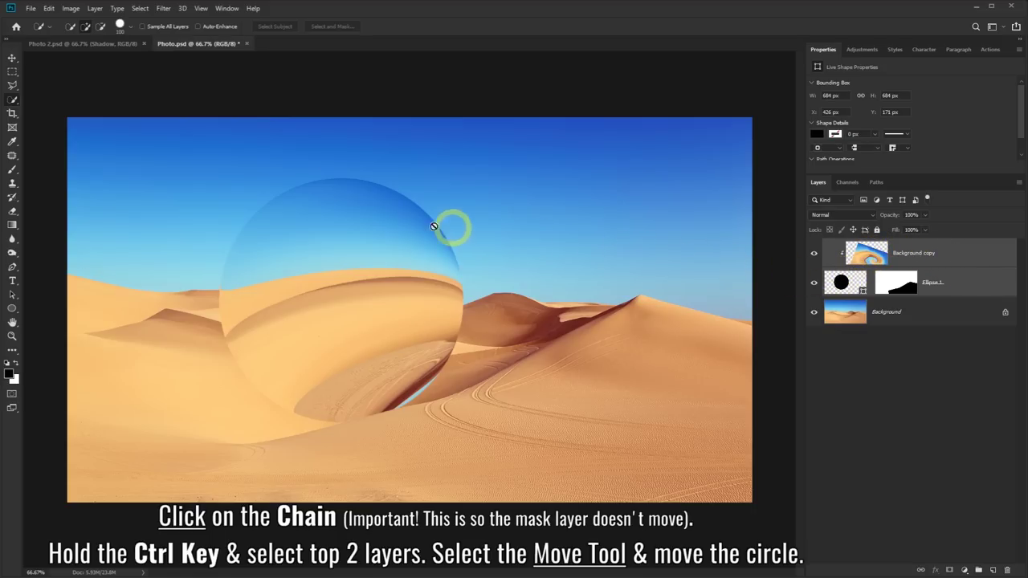
left_click(13, 60)
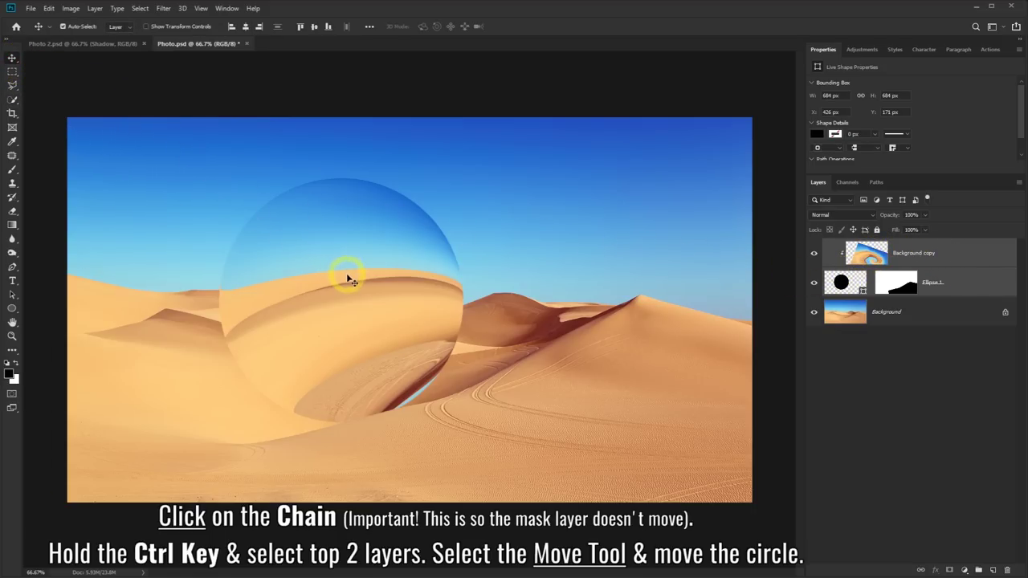
mouse_move(343, 288)
left_mouse_down()
mouse_move(306, 354)
mouse_move(538, 281)
mouse_move(363, 355)
mouse_move(367, 297)
mouse_move(340, 275)
mouse_move(338, 311)
mouse_move(369, 309)
left_mouse_up()
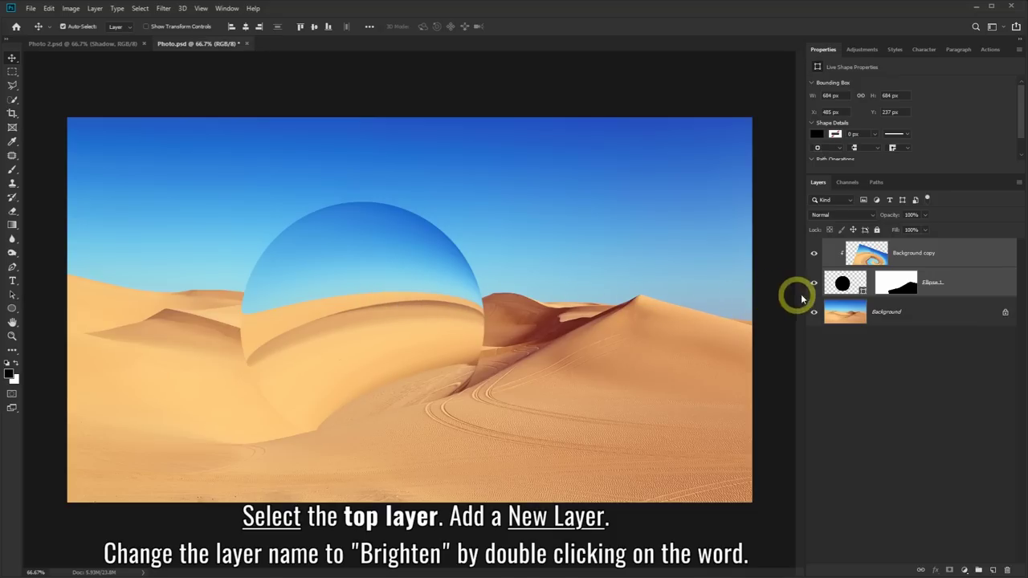
- Add a new Brighten layer above Background copy and clip it to the sphere
left_click(963, 257)
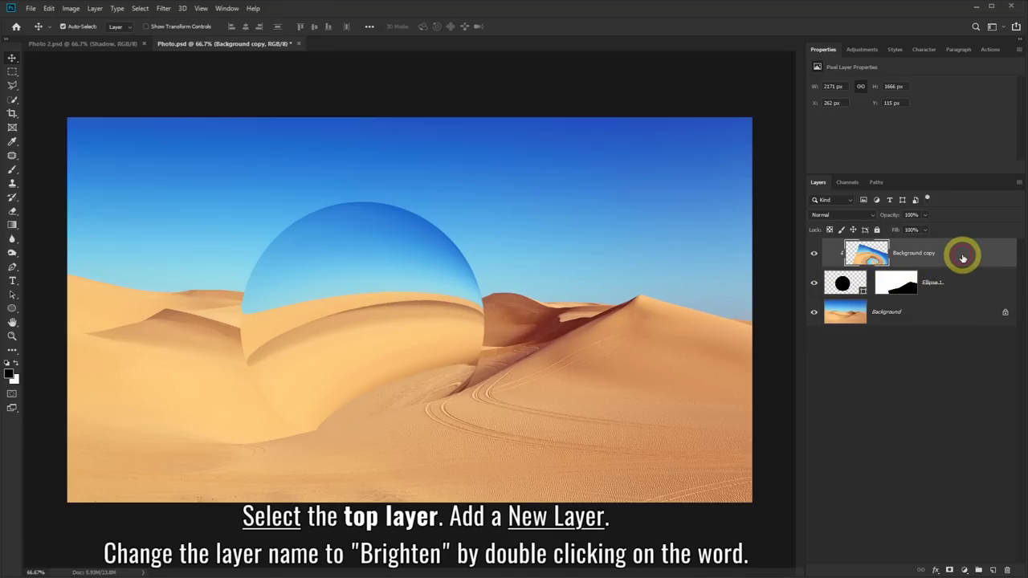
left_click(993, 570)
type("Brighten")
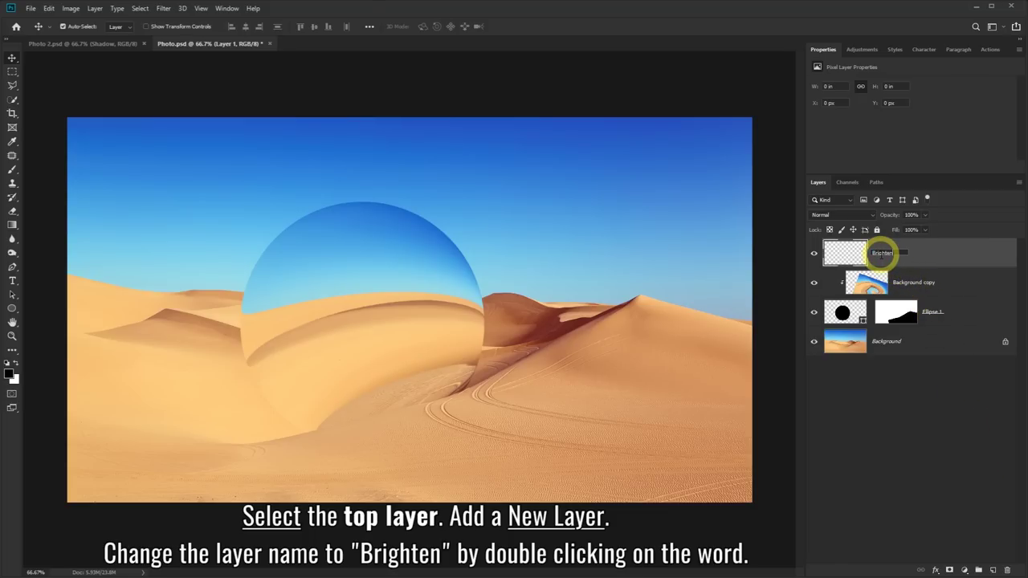
right_click(944, 253)
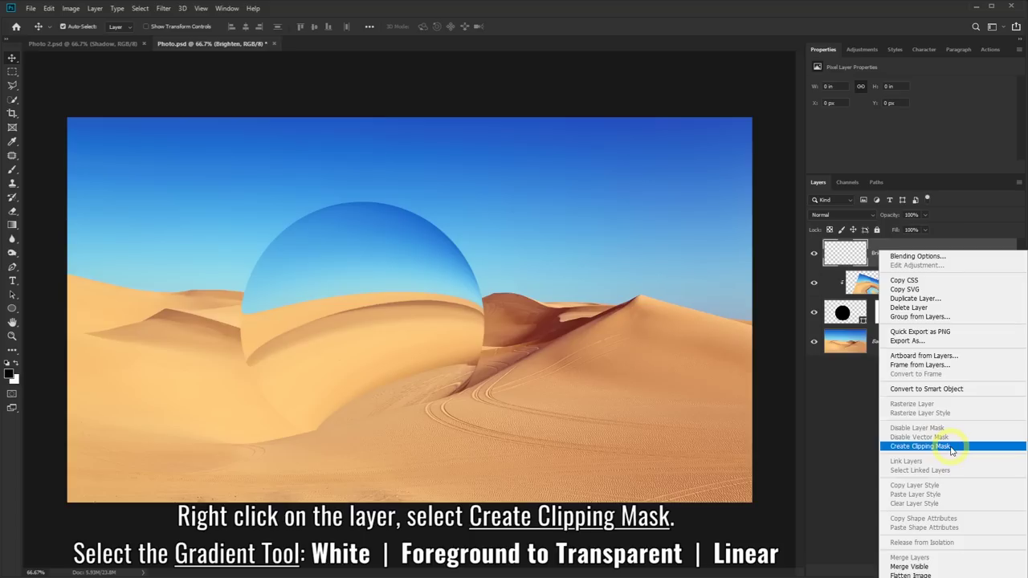
left_click(951, 451)
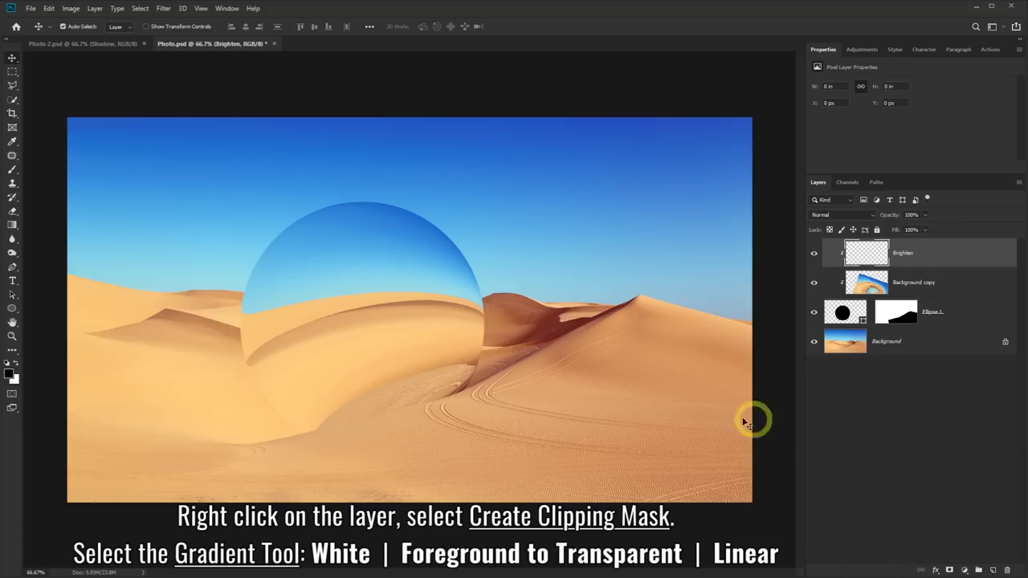
- Set up the Gradient Tool with white foreground, Foreground to Transparent, Linear
left_click(12, 225)
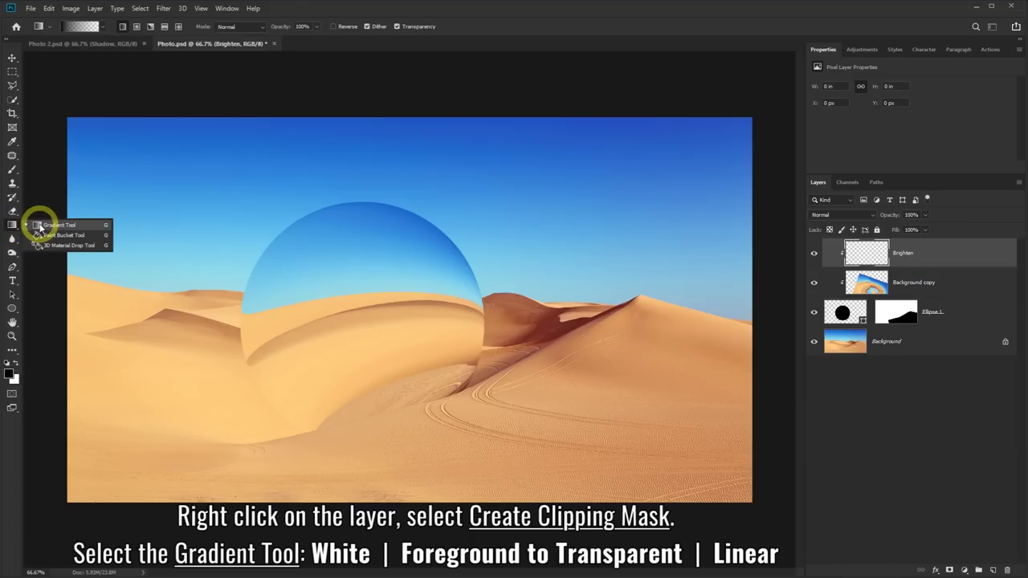
left_click(41, 228)
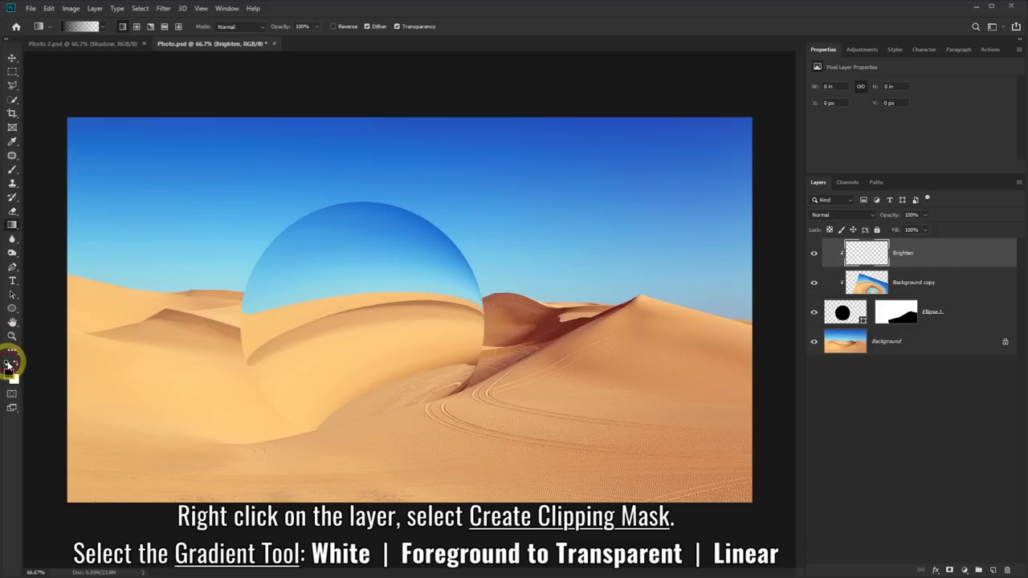
left_click(14, 365)
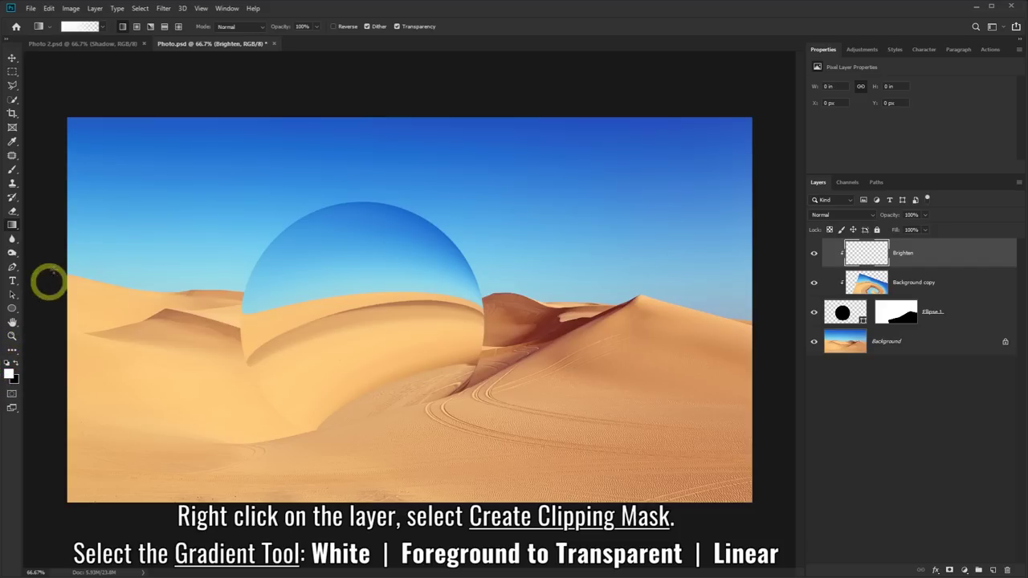
left_click(103, 29)
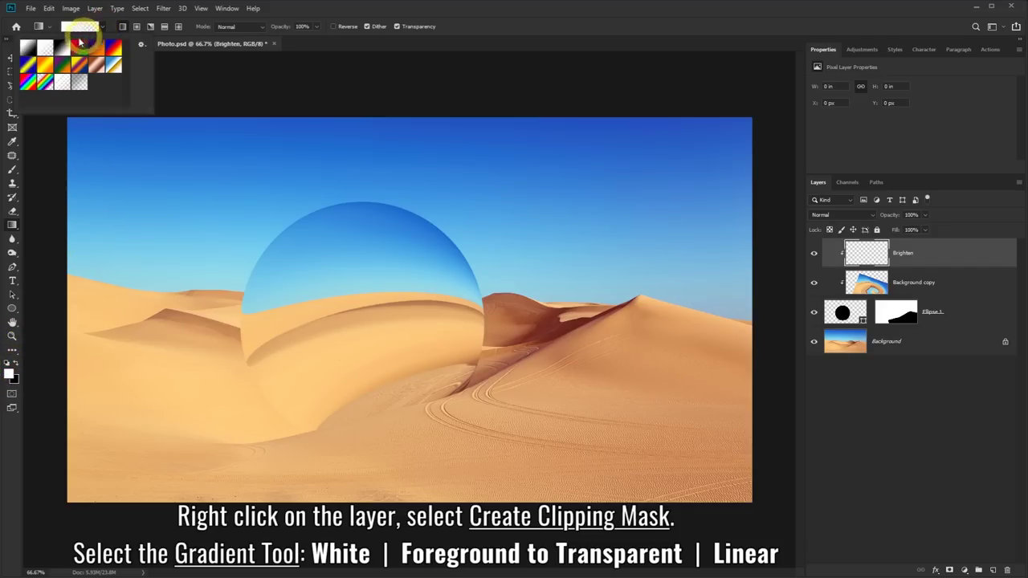
left_click(154, 25)
left_click(123, 28)
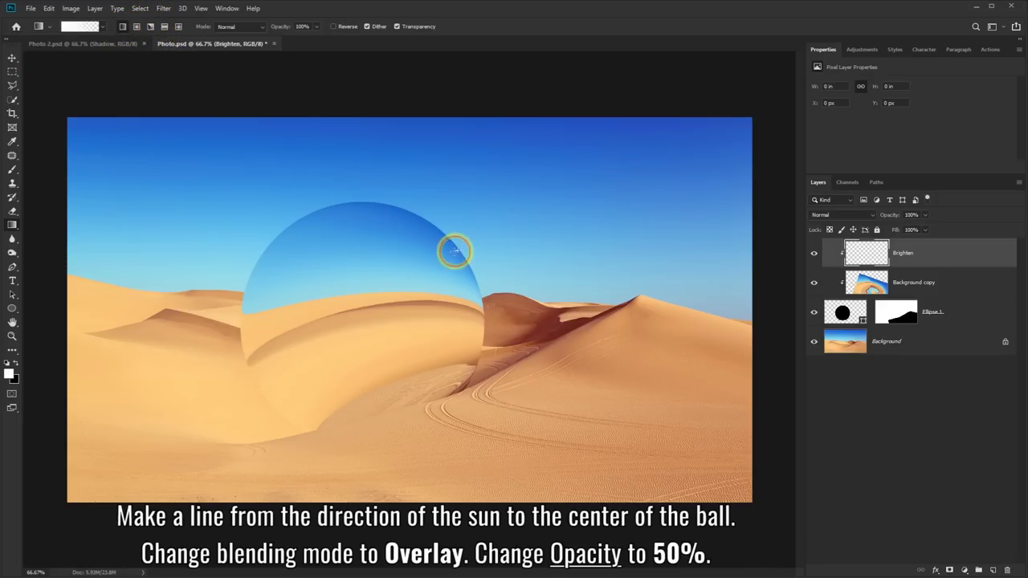
- Draw a white gradient from upper right to the sphere's centre, blended as Overlay at 50%
left_click_drag(455, 252, 361, 329)
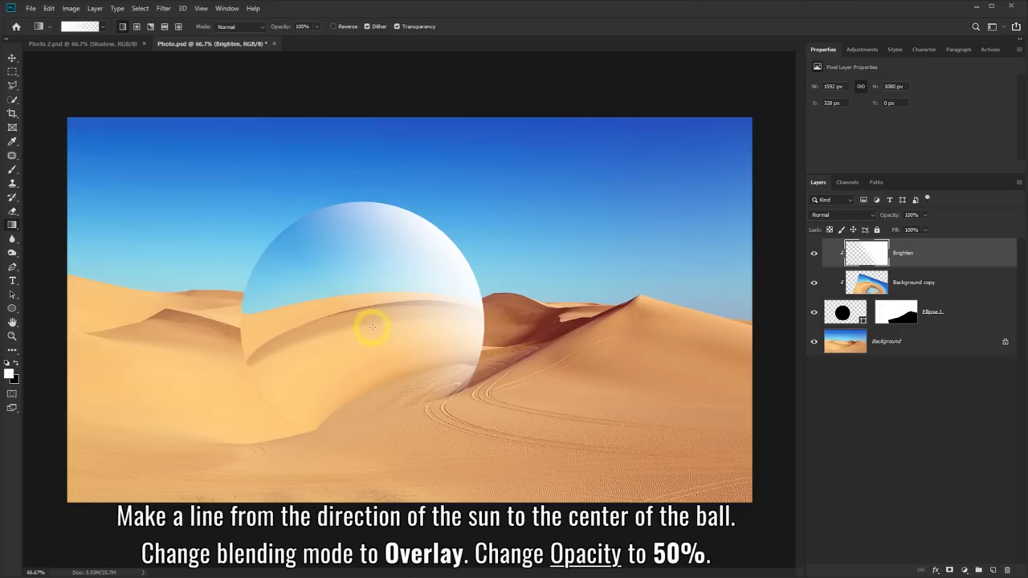
left_click(873, 217)
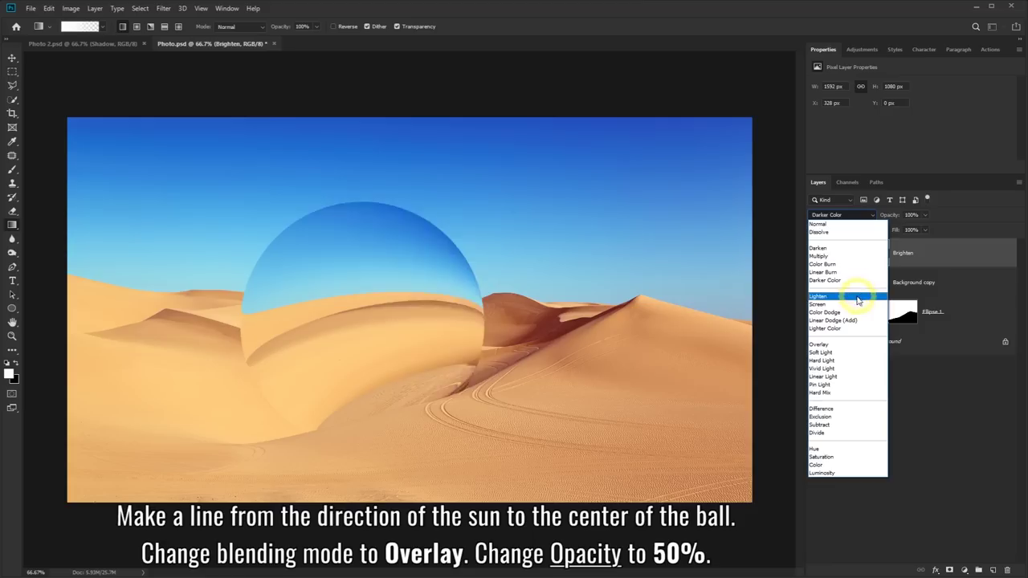
left_click(839, 347)
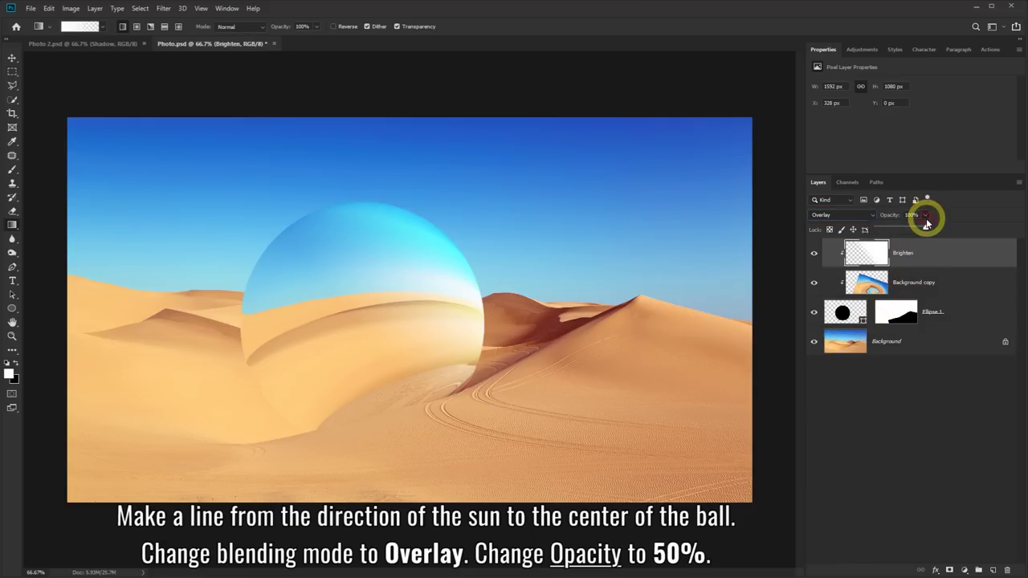
left_click_drag(926, 224, 813, 255)
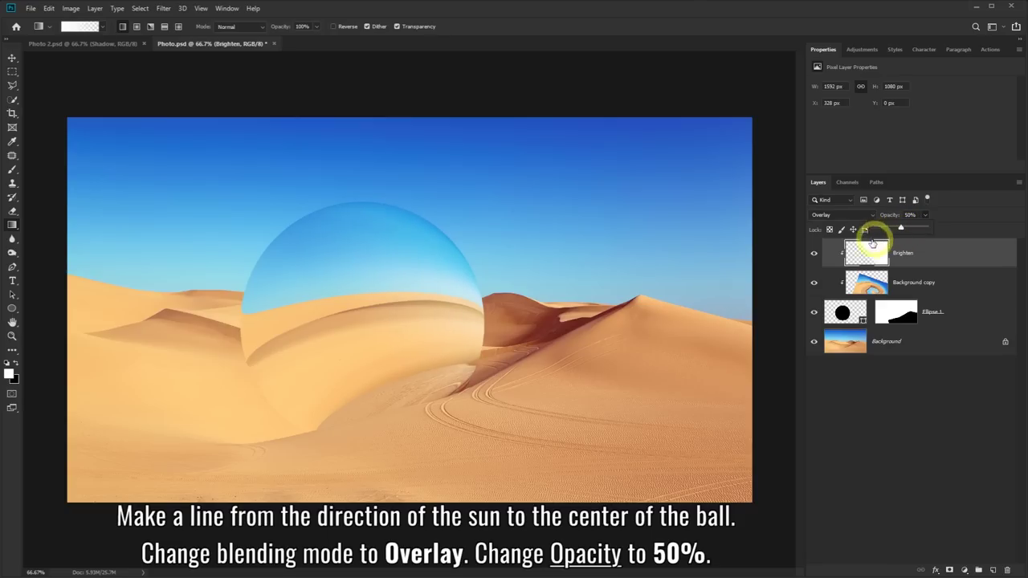
left_click(813, 255)
left_click(814, 256)
left_click(814, 255)
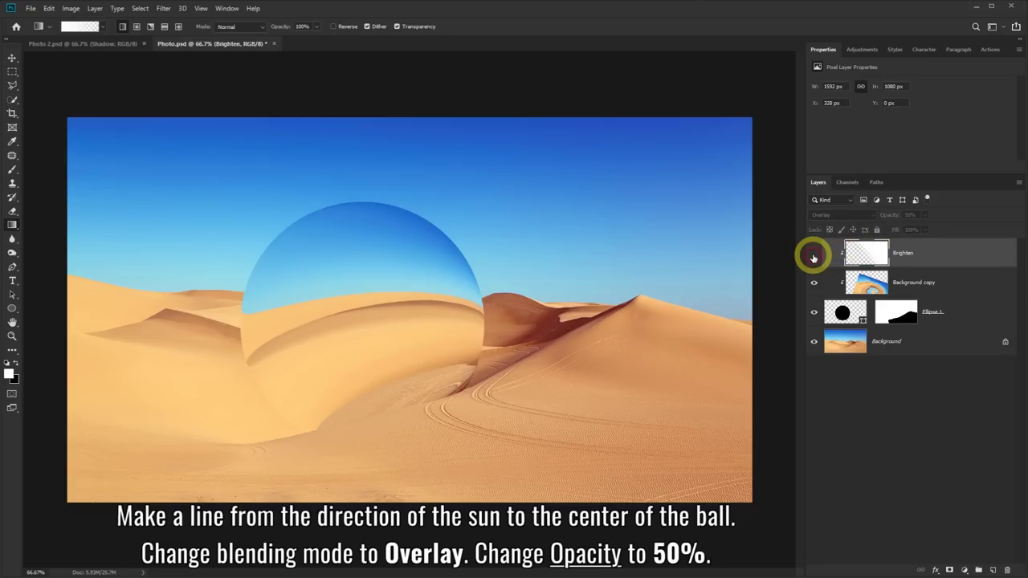
left_click(813, 255)
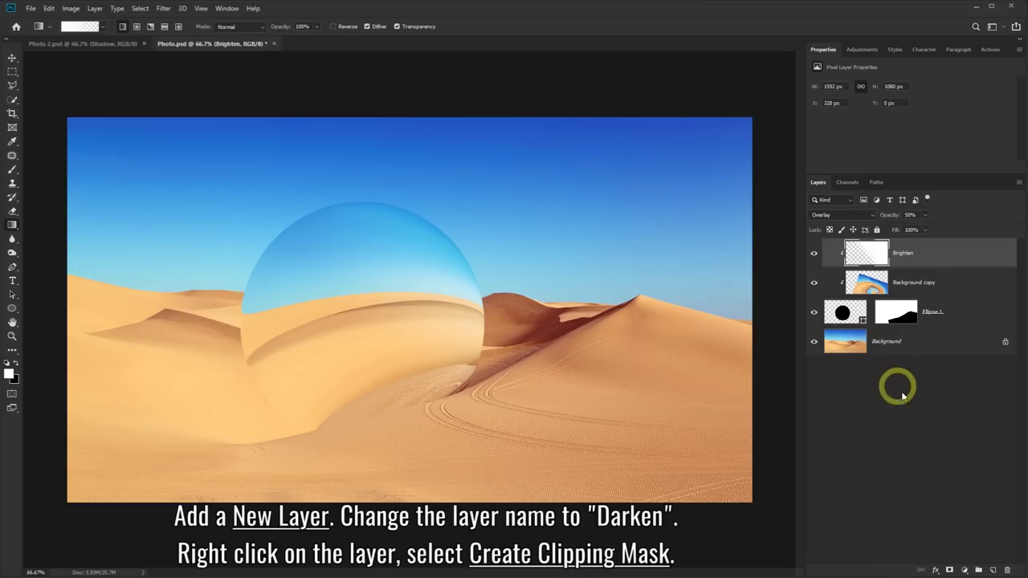
- Add a new Darken layer and clip it to the sphere
left_click(994, 569)
type("Darken")
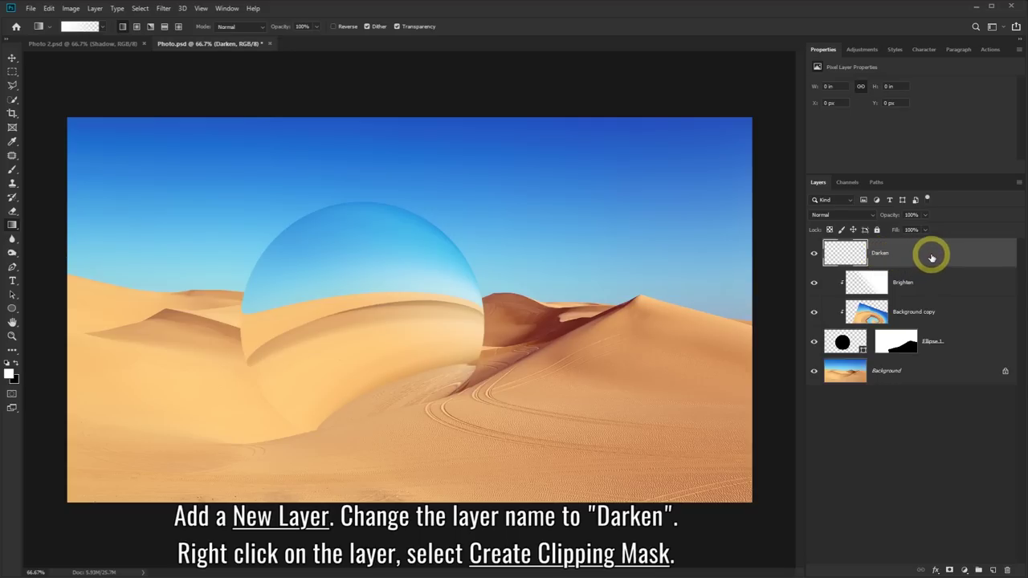
right_click(932, 257)
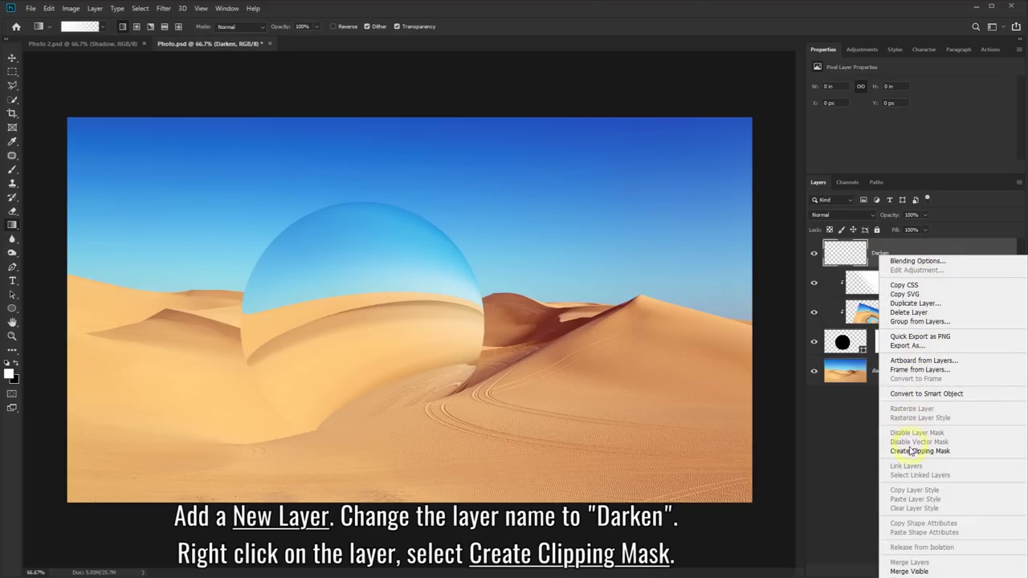
left_click(937, 452)
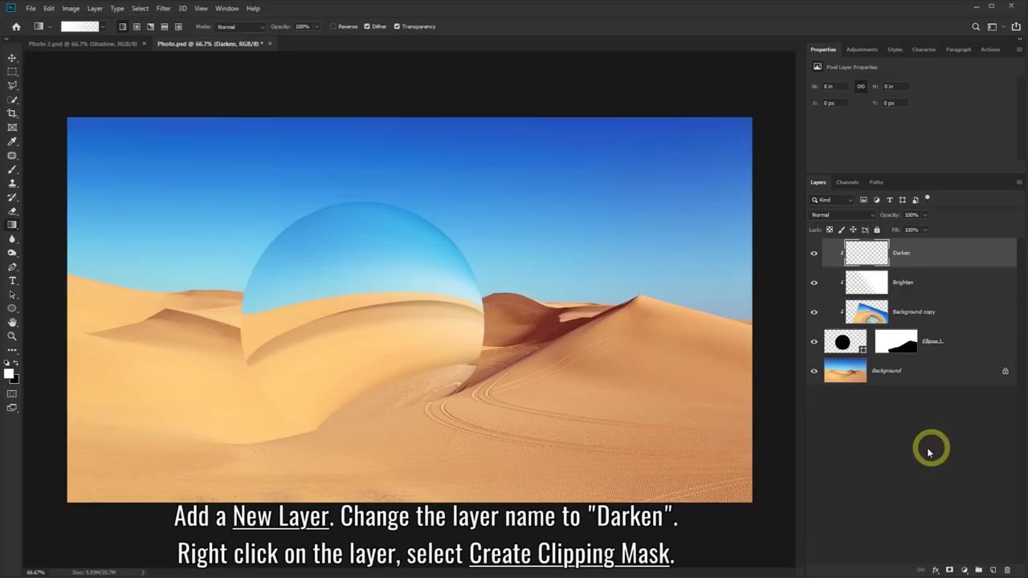
- Set a black foreground with the Foreground to Transparent gradient
left_click(16, 364)
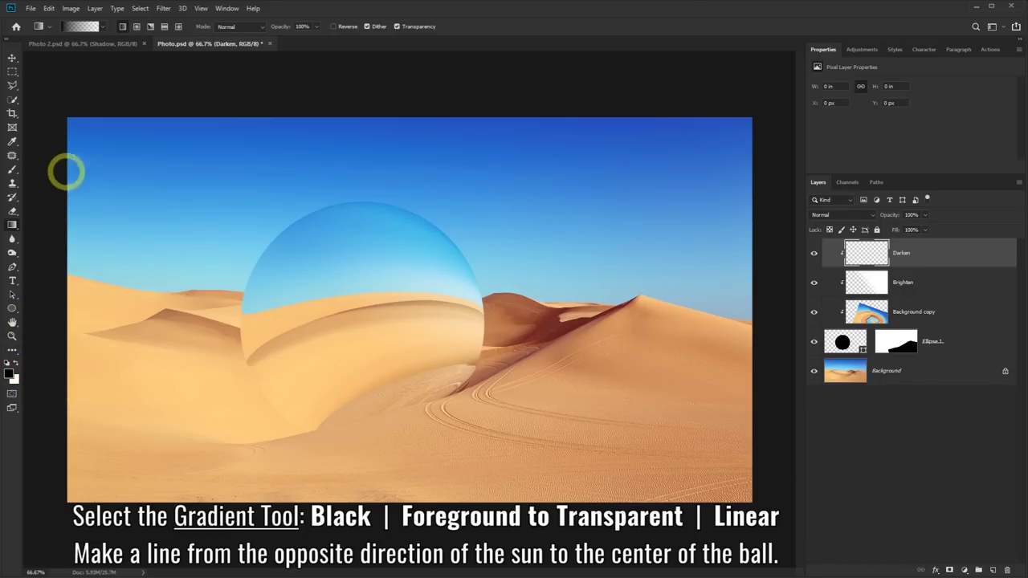
left_click(102, 27)
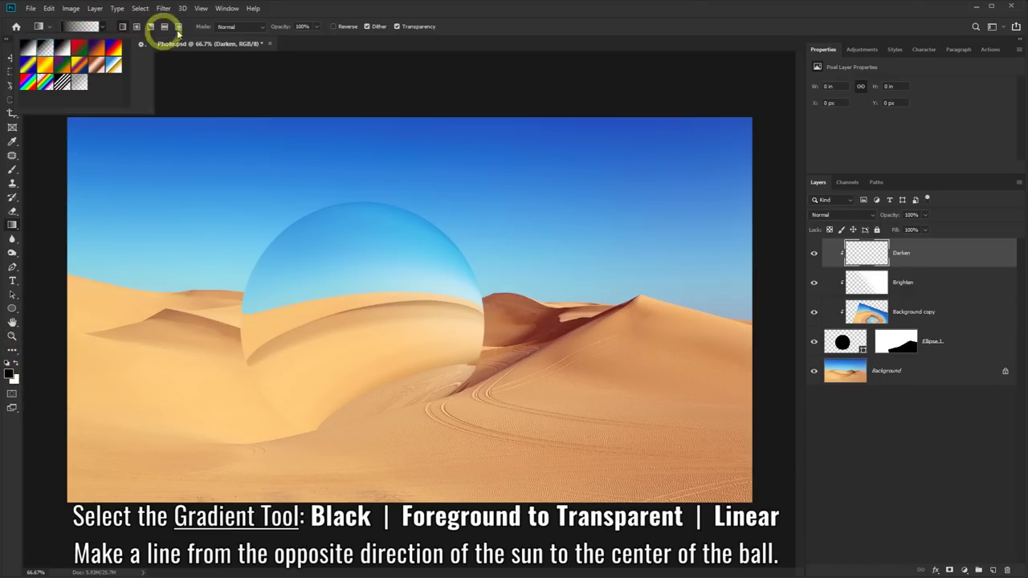
left_click(367, 27)
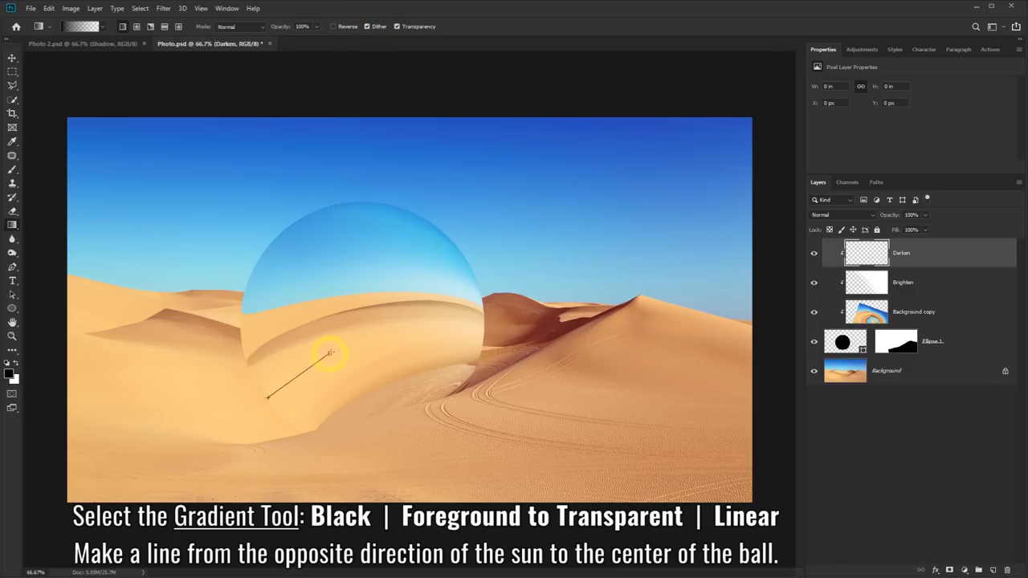
- Draw a black gradient from the sphere's lower left and set Darken opacity to 25%
left_click_drag(265, 414, 347, 334)
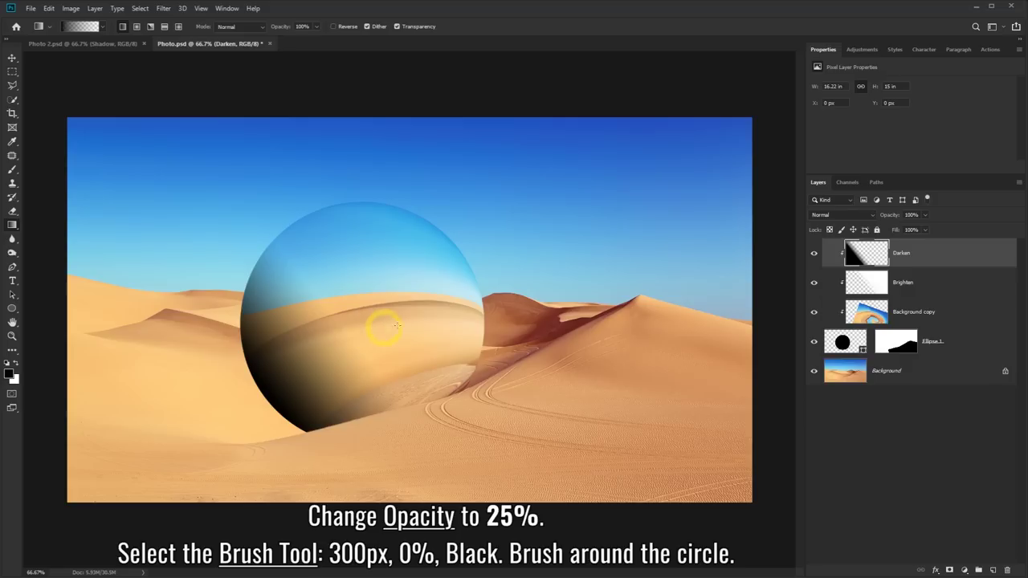
left_click(925, 215)
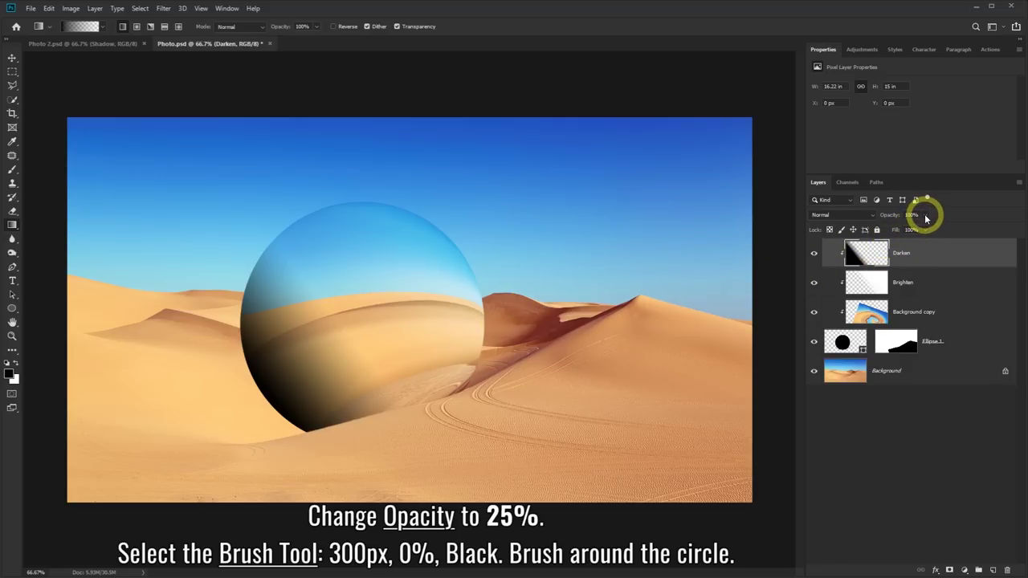
left_click_drag(924, 226, 890, 232)
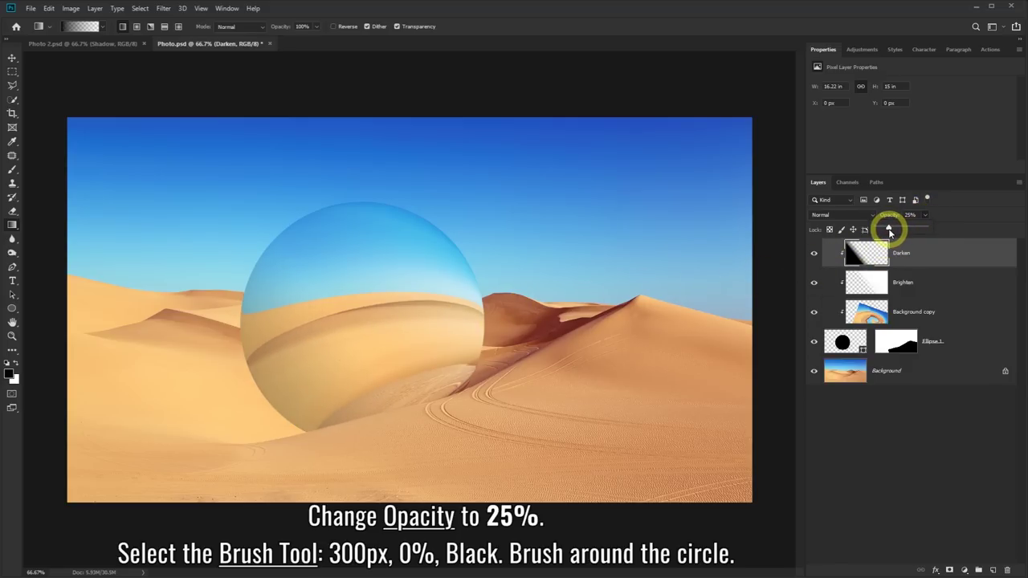
left_click(814, 255)
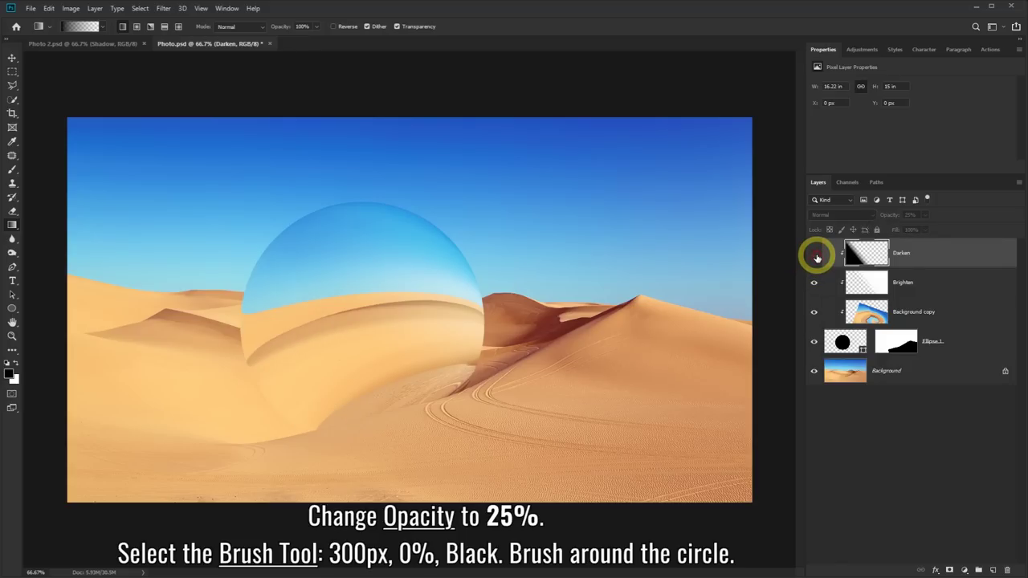
left_click(815, 255)
left_click(814, 254)
left_click(814, 255)
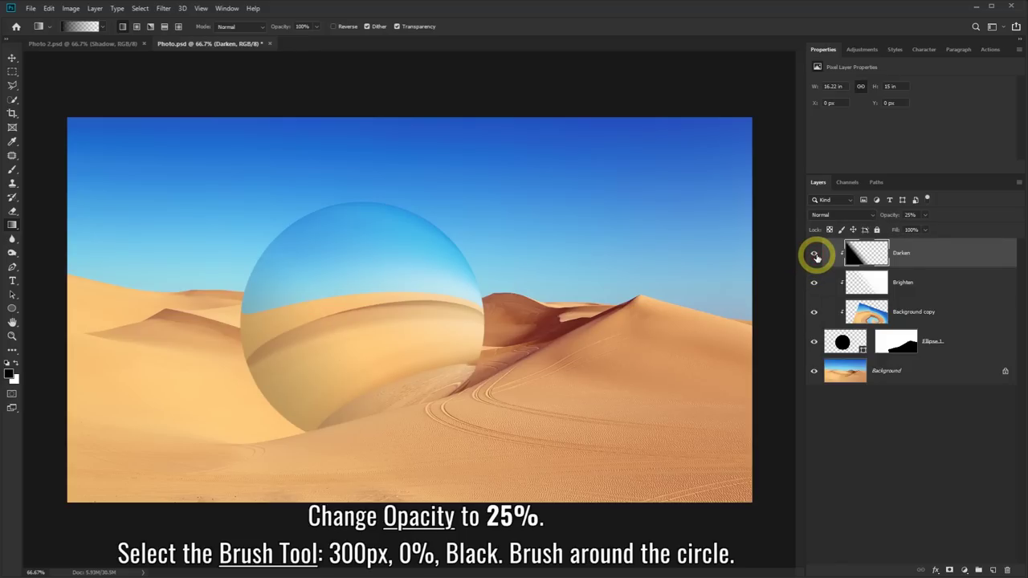
- Brush soft black shading around the ball's edge at 300 px, 0% hardness, then add a new layer
left_click(12, 173)
left_click(40, 170)
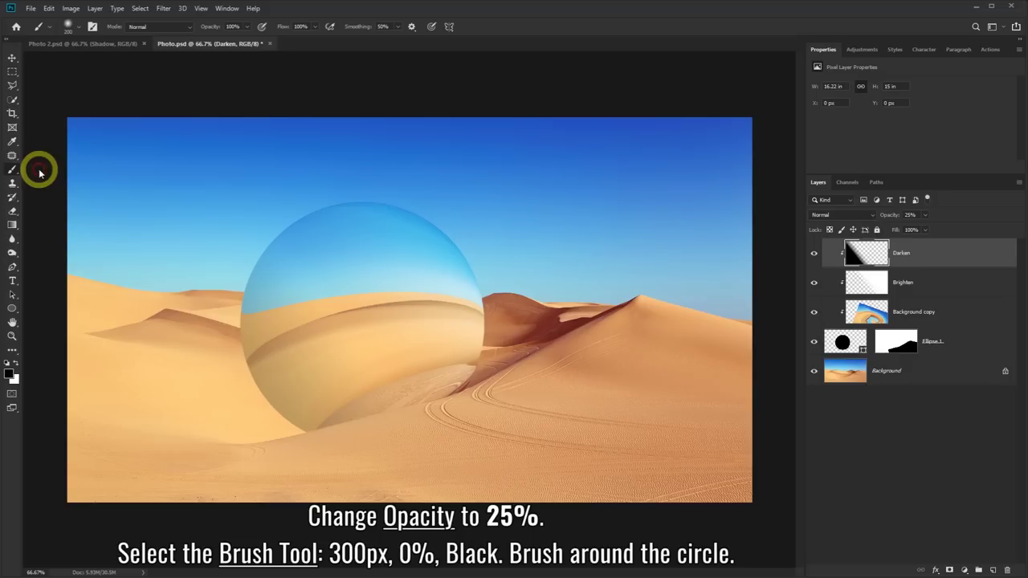
left_click(76, 29)
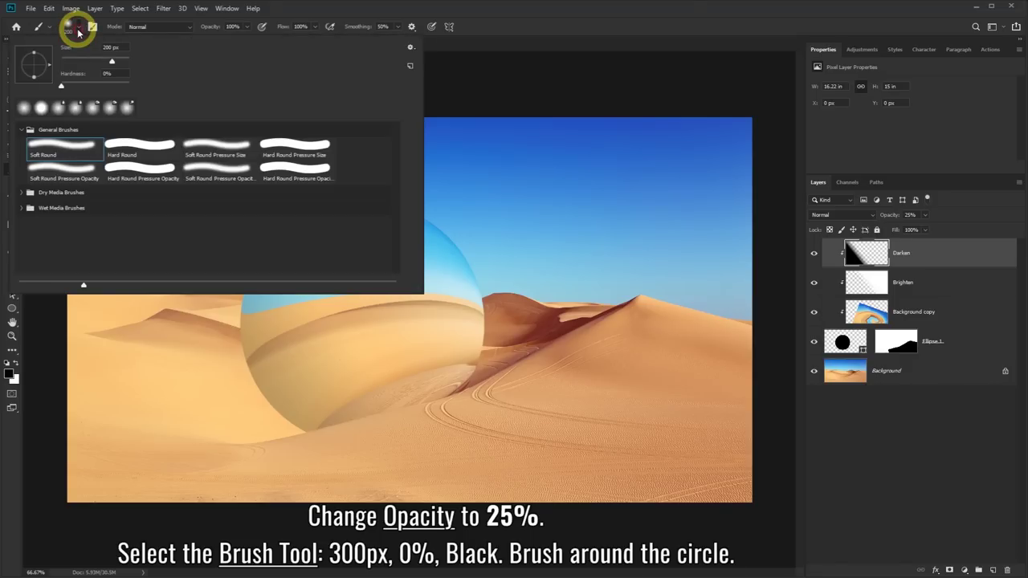
left_click(99, 47)
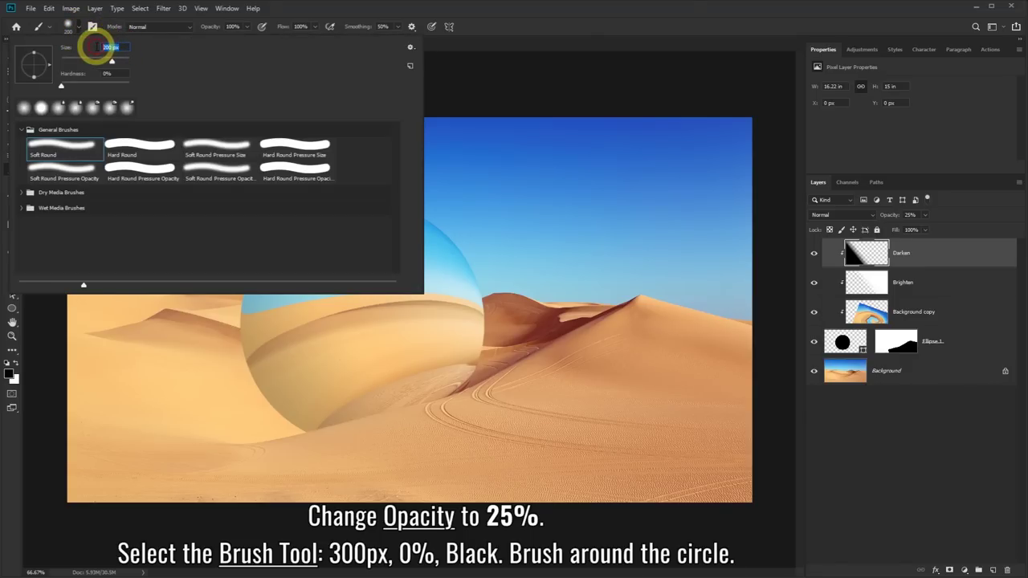
type("300")
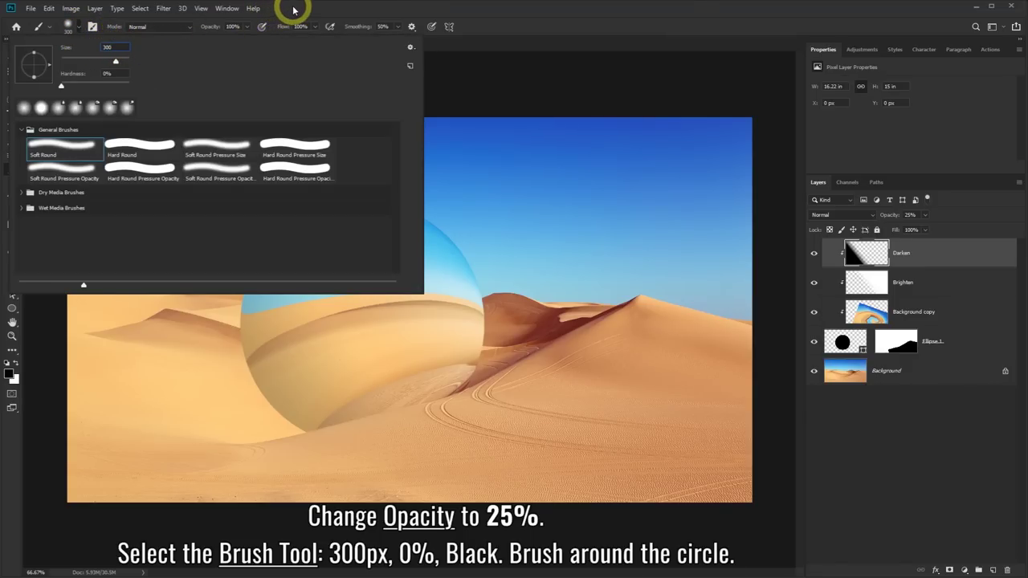
left_click(293, 10)
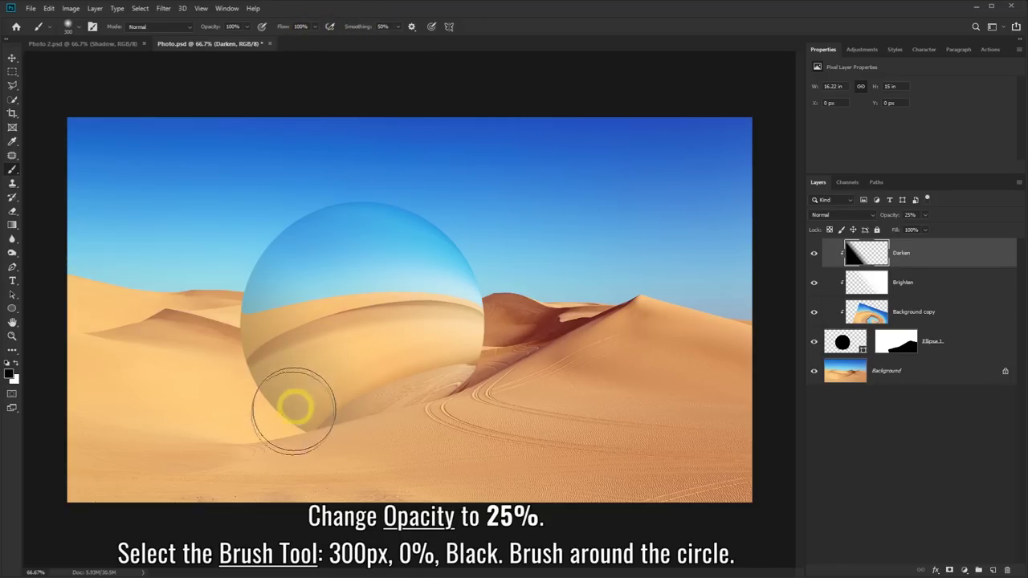
mouse_move(271, 440)
left_mouse_down()
mouse_move(204, 293)
mouse_move(241, 220)
mouse_move(275, 188)
mouse_move(358, 160)
mouse_move(434, 175)
mouse_move(501, 236)
mouse_move(523, 300)
mouse_move(505, 412)
mouse_move(516, 458)
left_mouse_up()
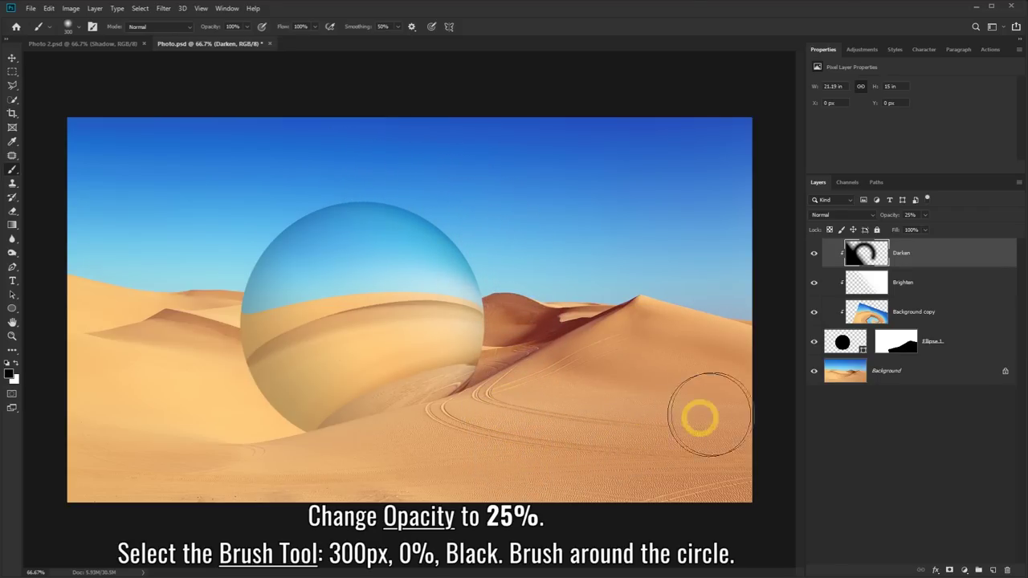
left_click(814, 256)
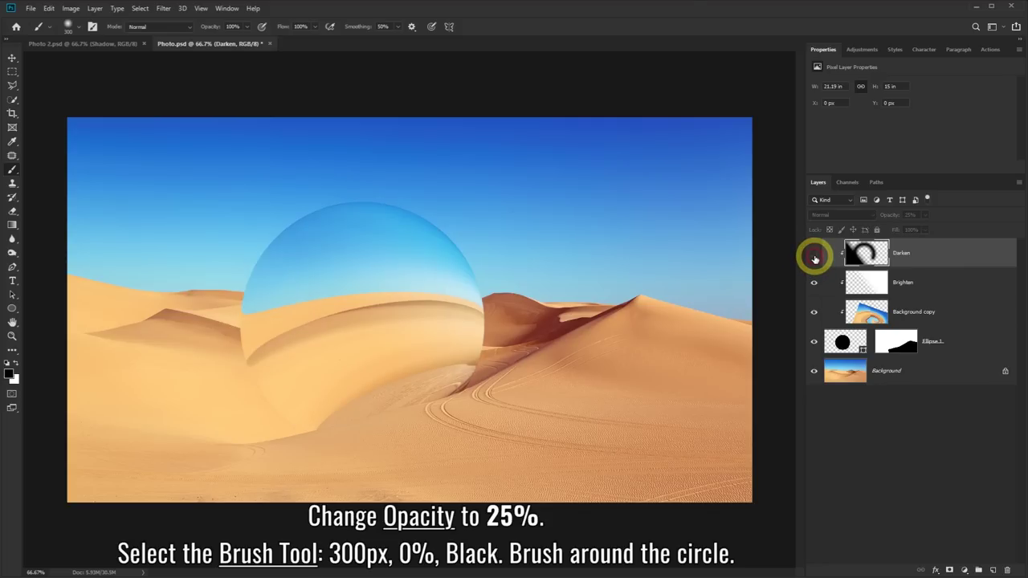
left_click(814, 257)
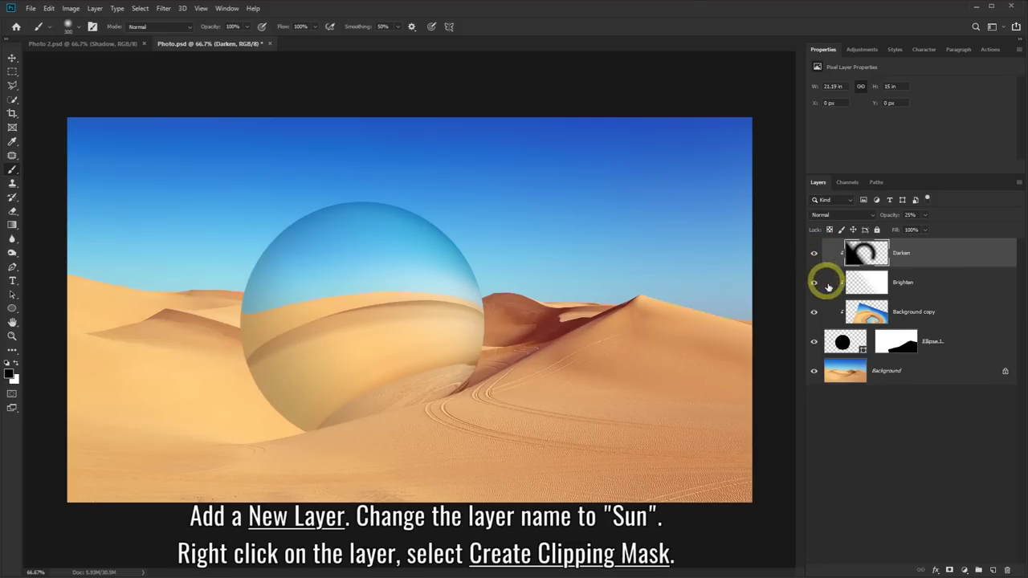
left_click(994, 570)
type("Sun")
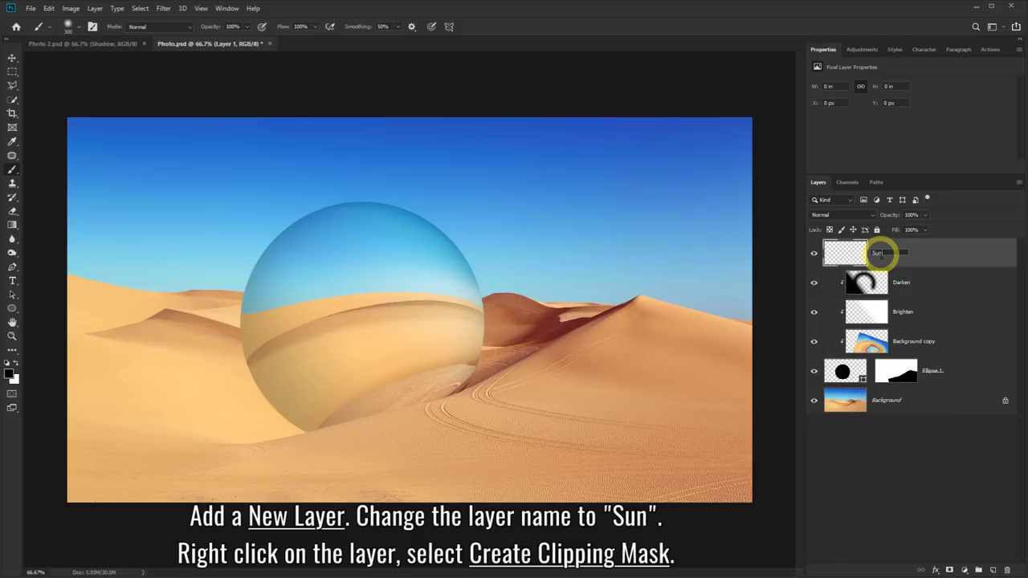
- Name the new layer Sun and clip it to the ball
left_click(930, 257)
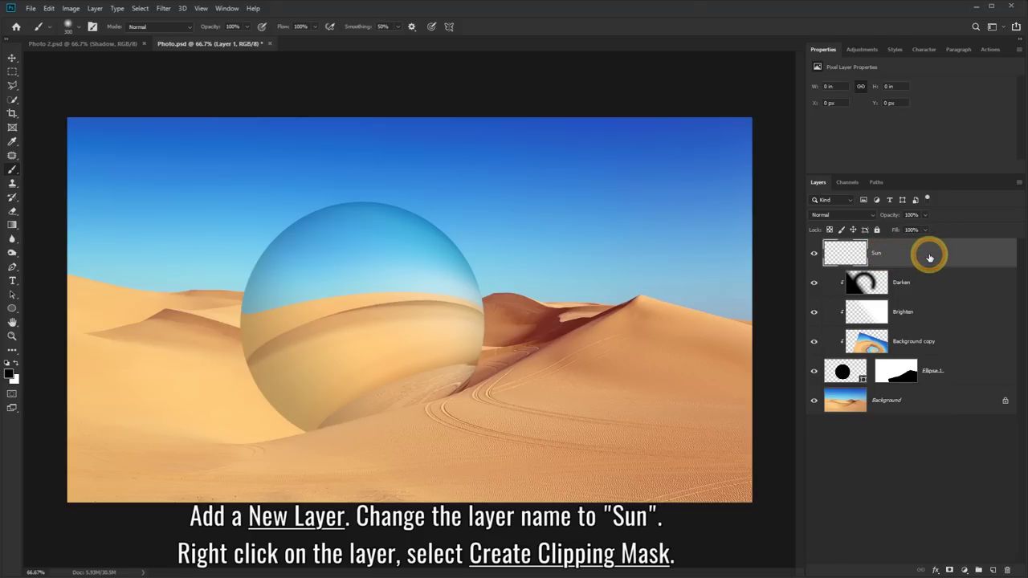
right_click(949, 254)
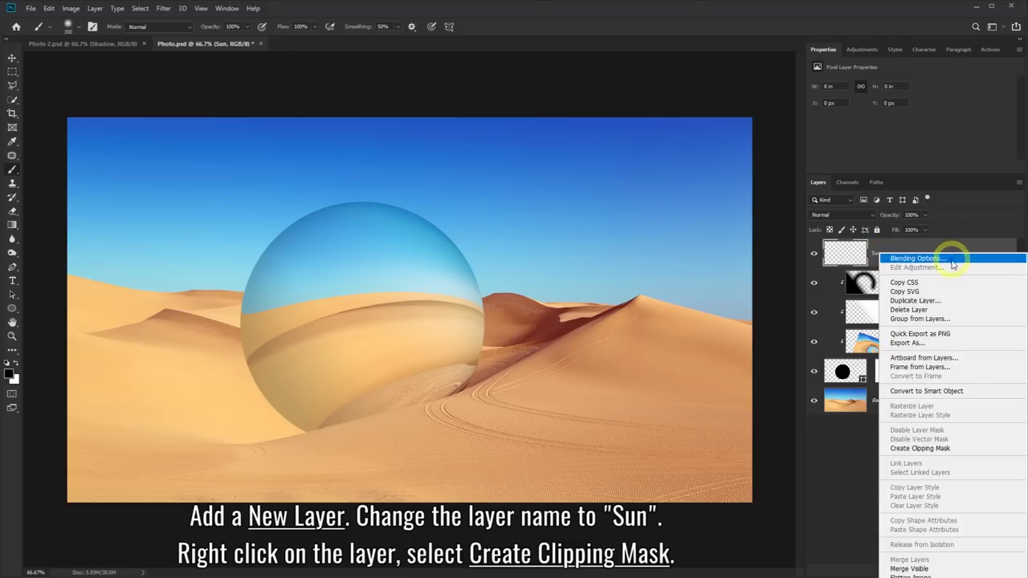
left_click(921, 449)
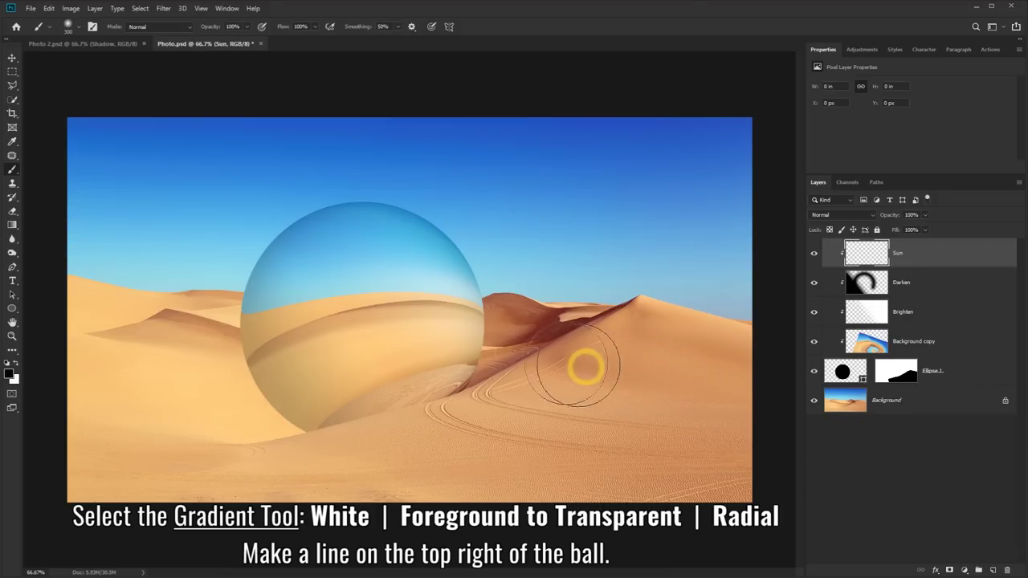
- Paint a white radial foreground-to-transparent glow on the ball's upper right
left_click(12, 225)
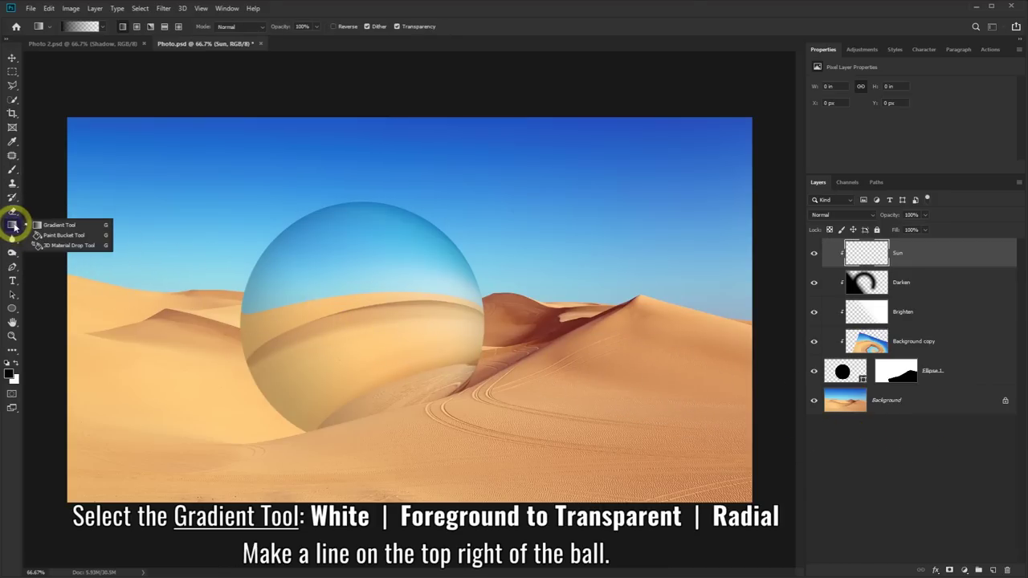
left_click(32, 228)
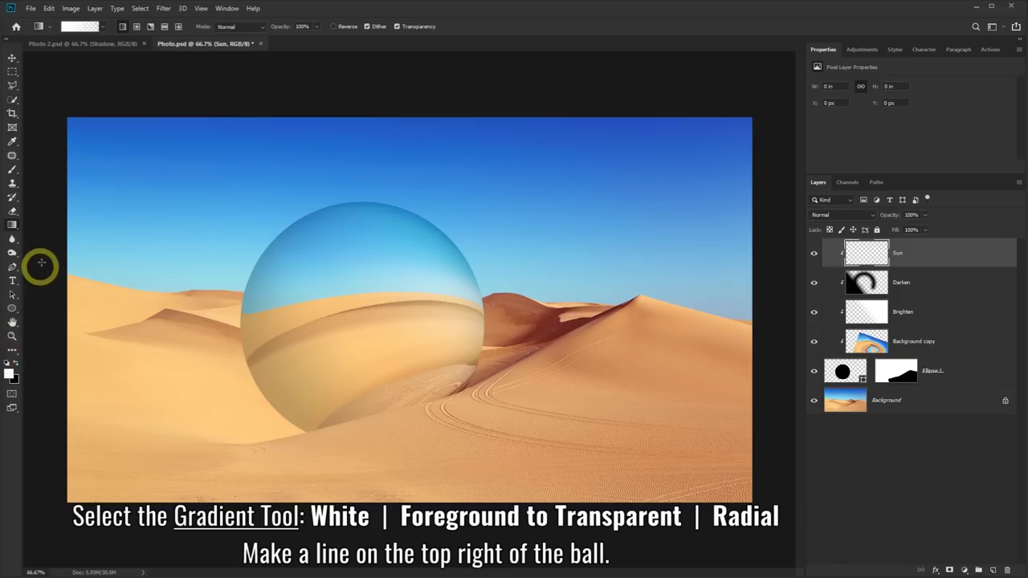
left_click(137, 28)
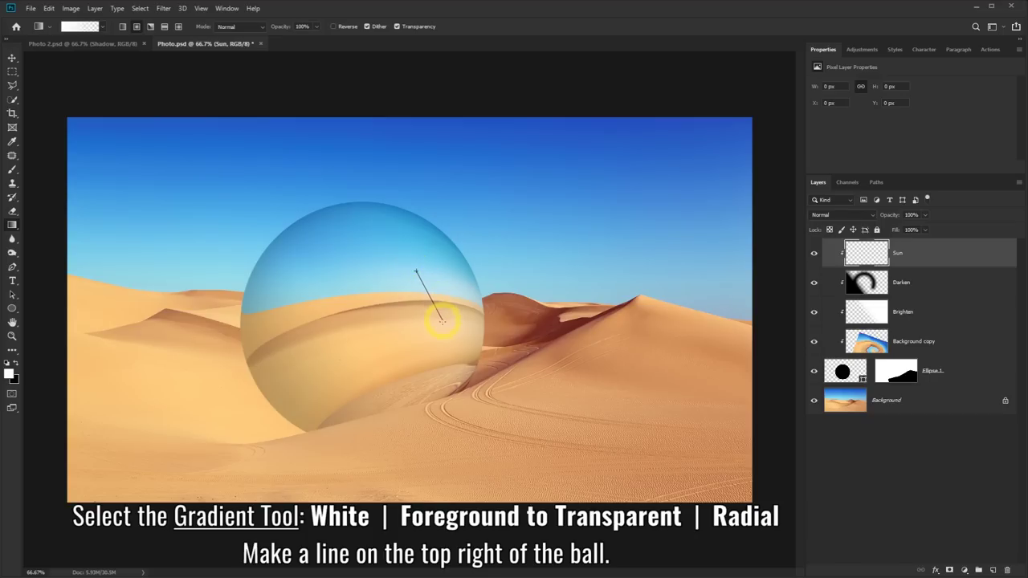
left_click_drag(450, 338, 450, 338)
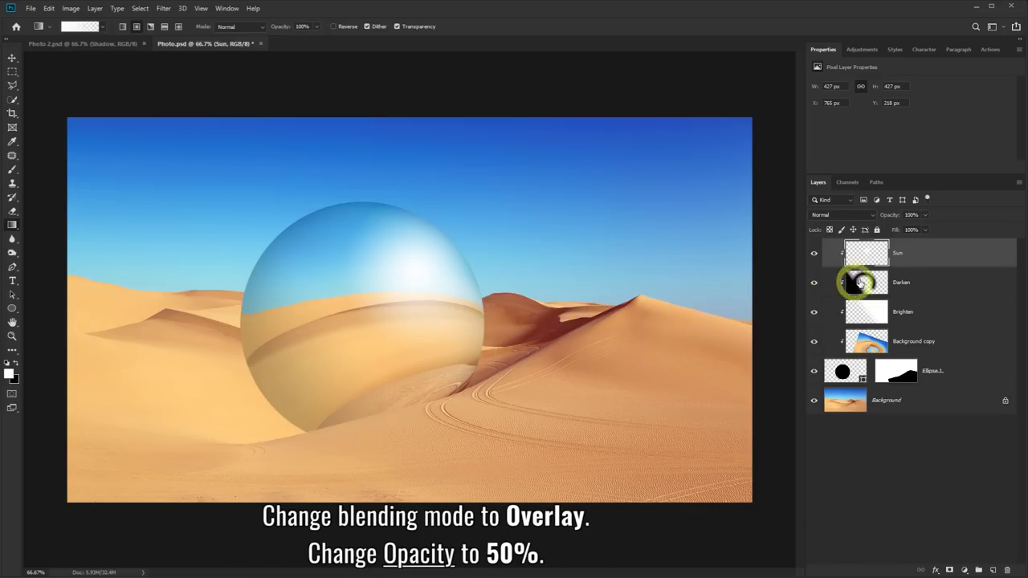
- Blend the Sun layer as Overlay at 50% opacity
left_click(872, 215)
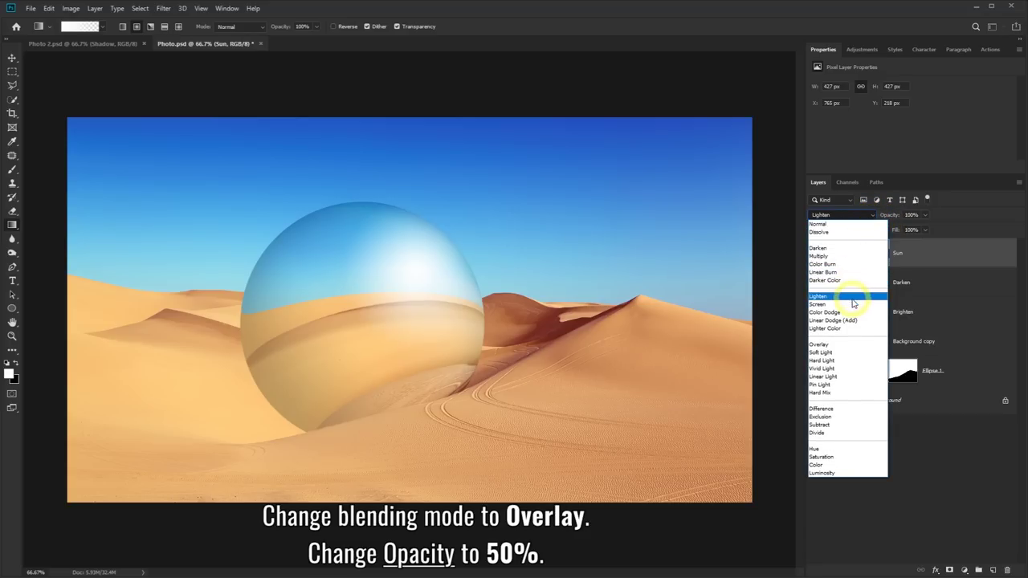
left_click(847, 344)
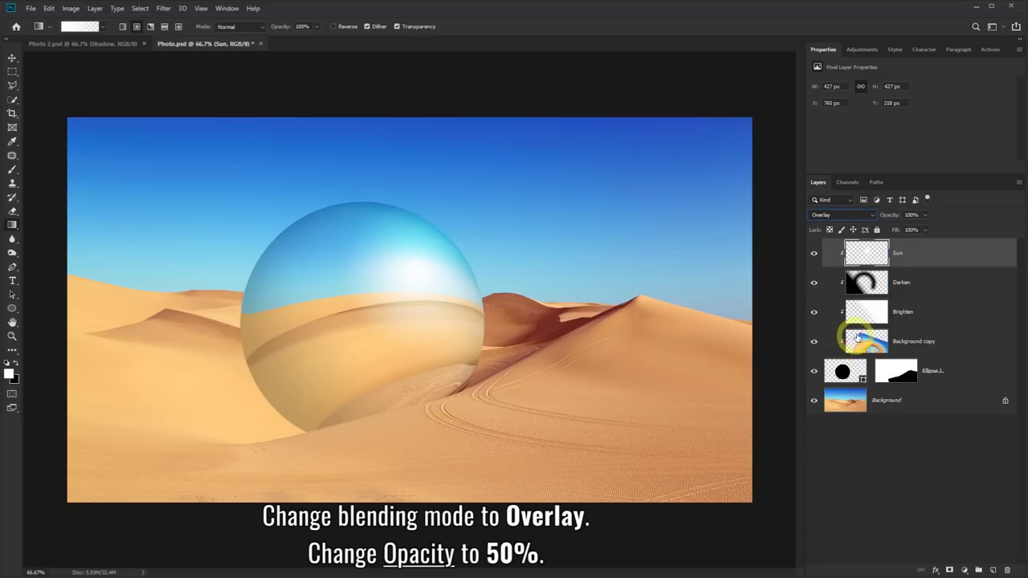
left_click(925, 215)
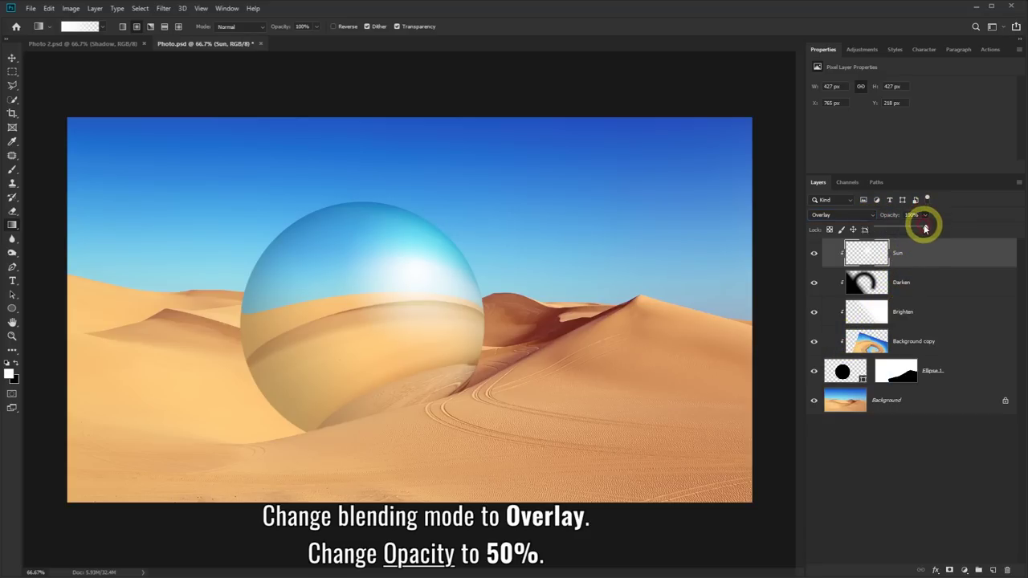
left_click_drag(910, 233, 905, 233)
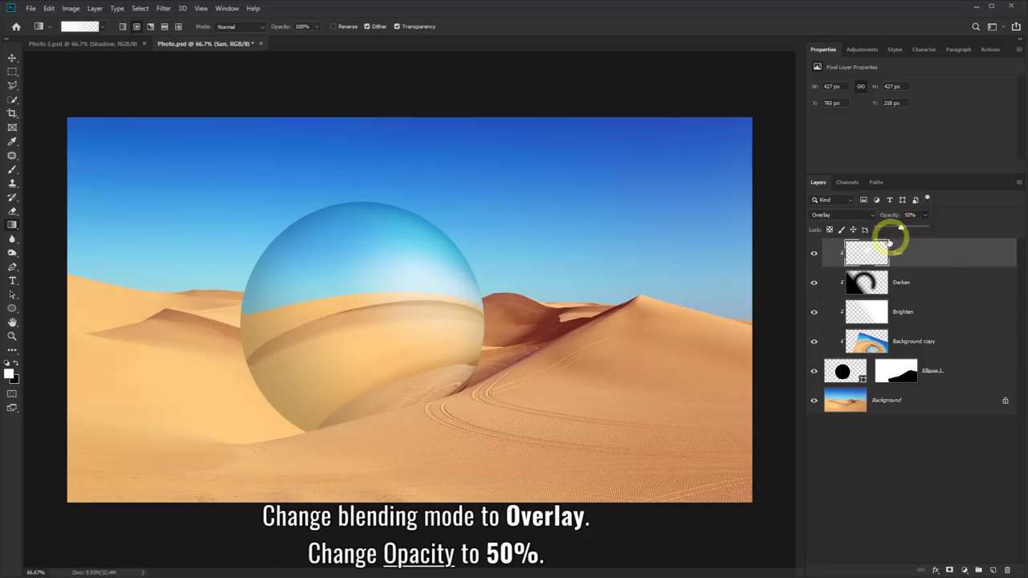
left_click(814, 254)
left_click(815, 255)
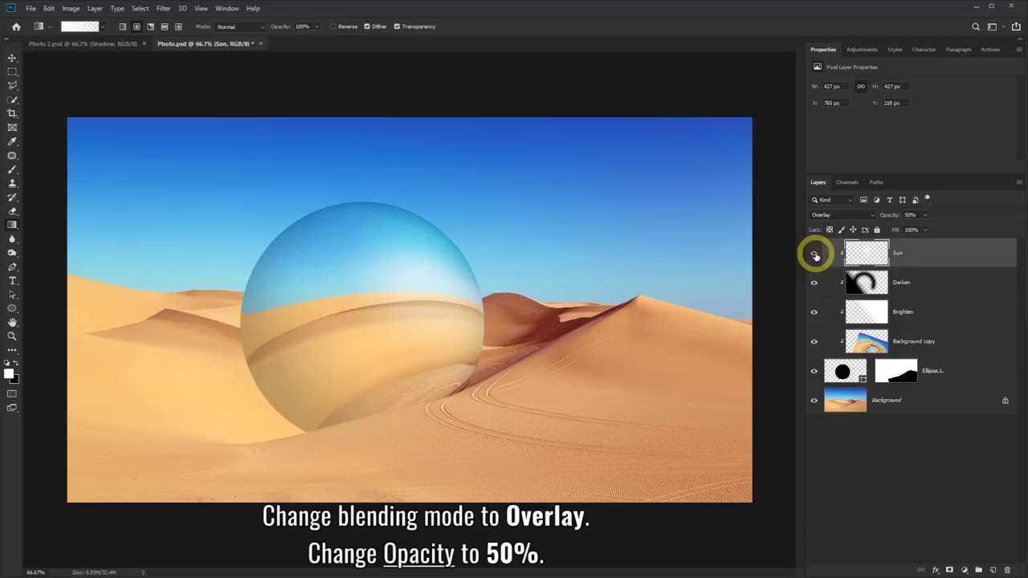
left_click(814, 255)
left_click(814, 255)
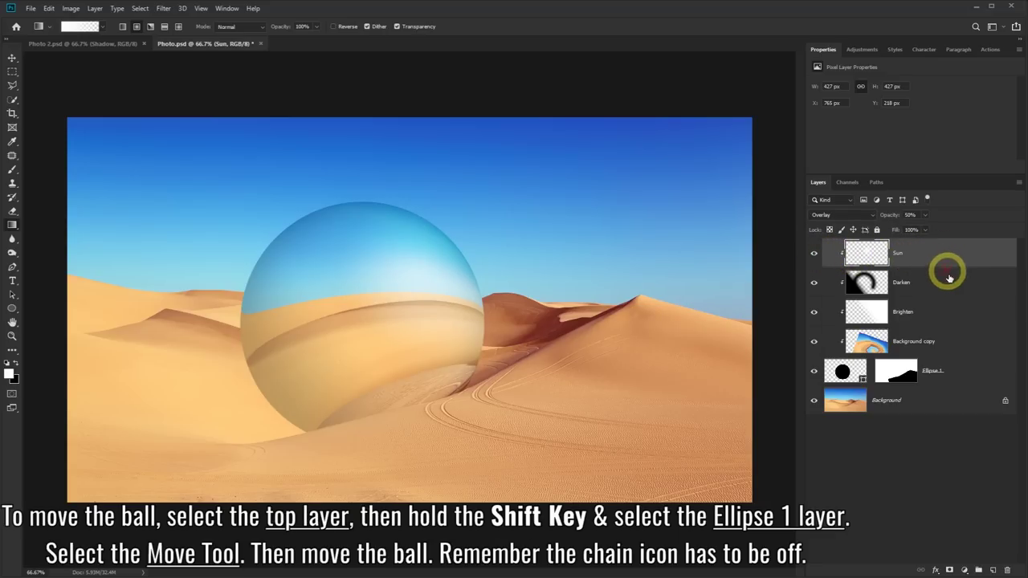
- Move the ball's layers down to Ellipse 1 slightly, then unlink Ellipse 1 from its mask
left_click(972, 372, "shift")
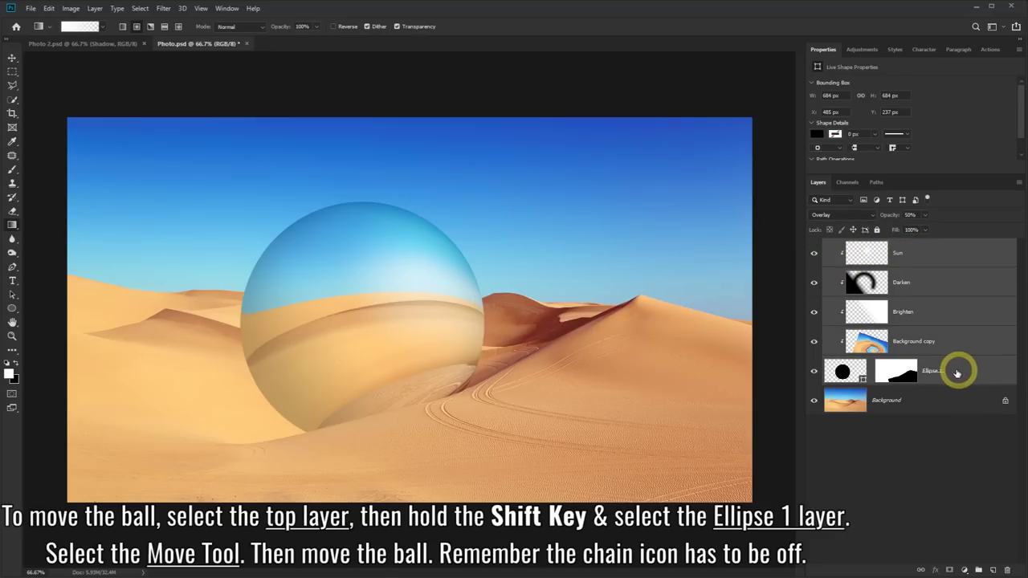
left_click(12, 58)
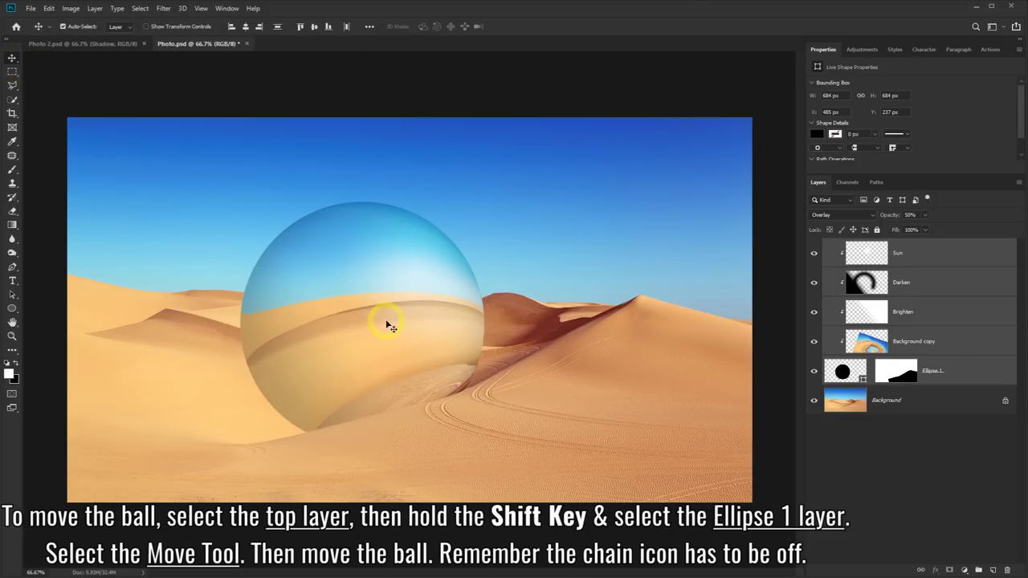
mouse_move(387, 325)
left_mouse_down()
mouse_move(319, 340)
mouse_move(401, 321)
mouse_move(394, 328)
left_mouse_up()
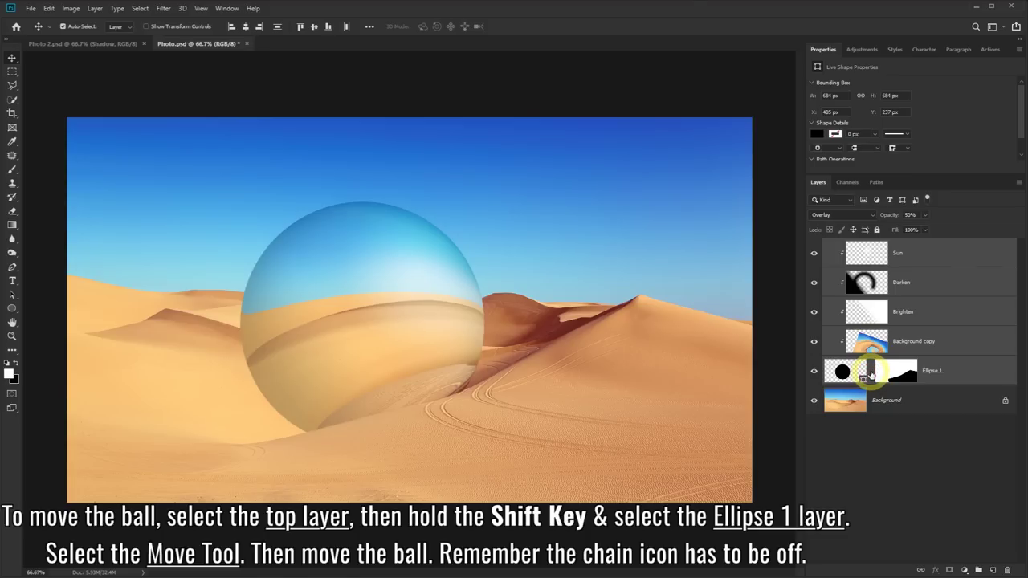
left_click(871, 371)
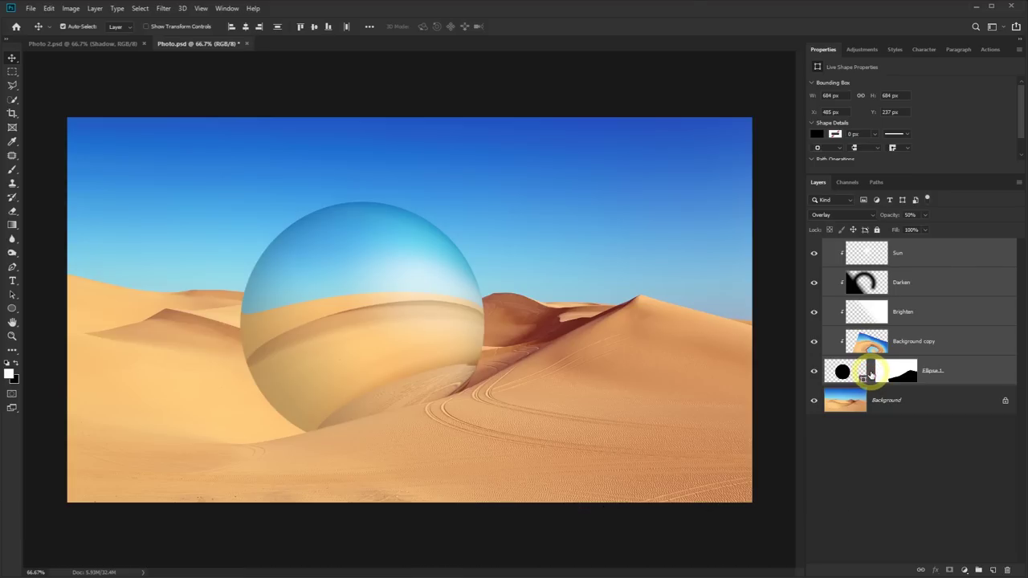
- Switch to Photo 2.psd, turn off the Shadow layer's visibility, and select it
left_click(119, 45)
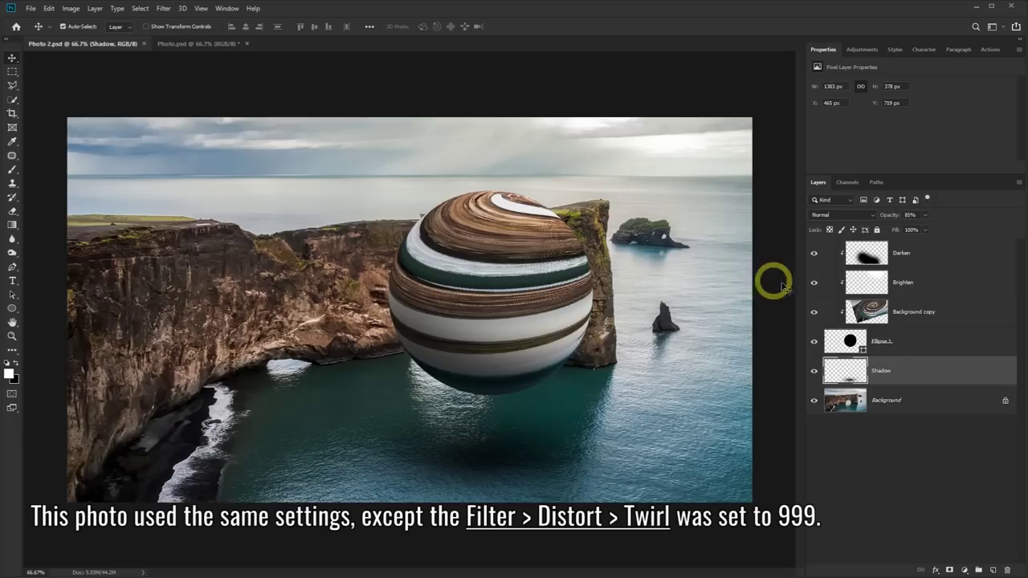
left_click(916, 313)
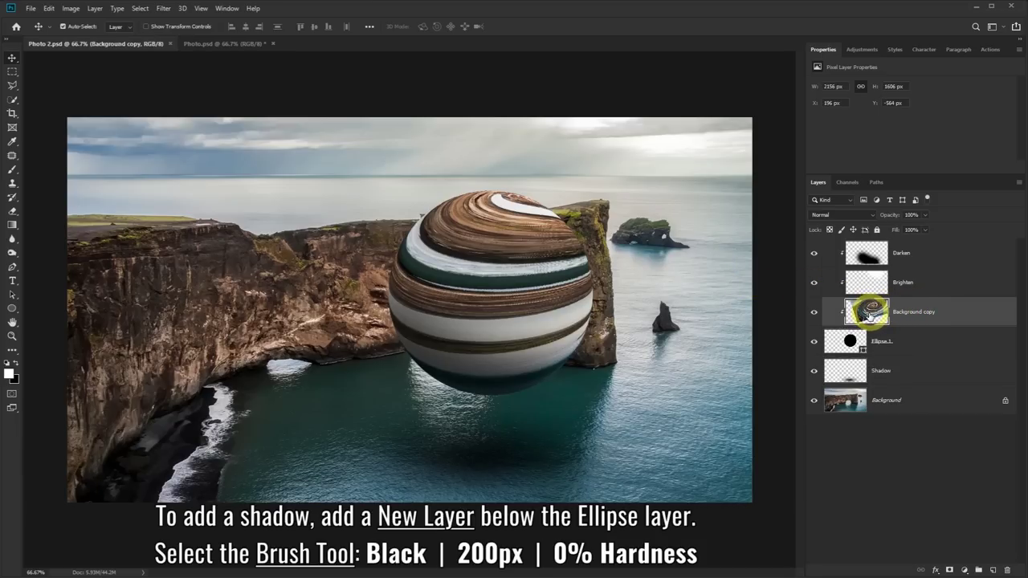
left_click(814, 374)
left_click(815, 374)
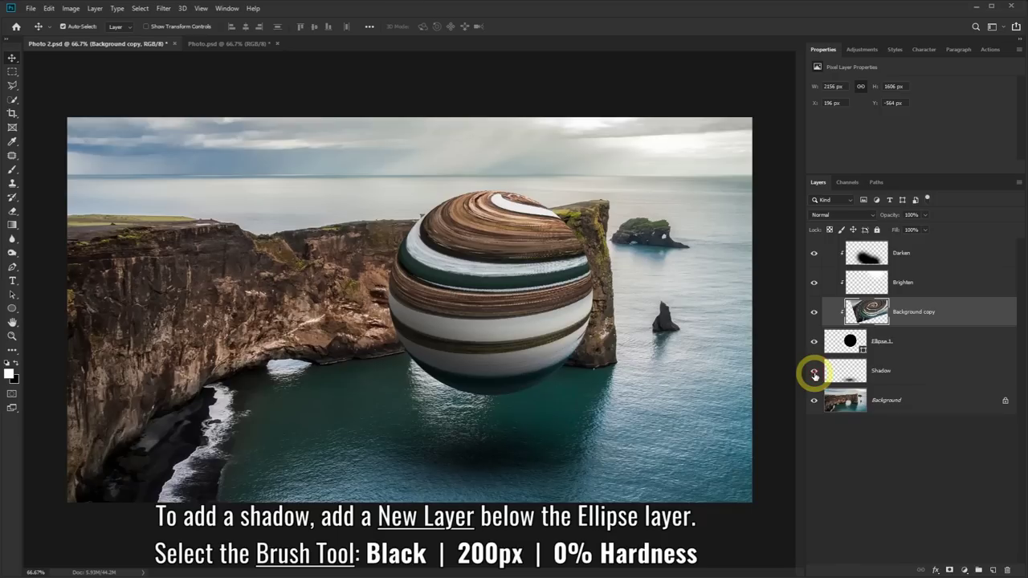
left_click(814, 375)
left_click(815, 374)
left_click(814, 375)
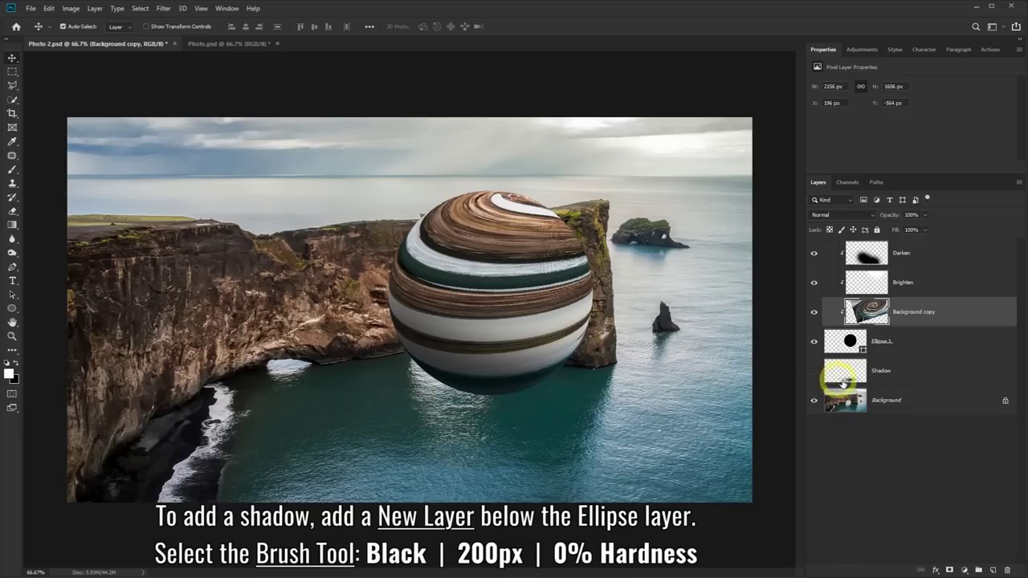
left_click(929, 375)
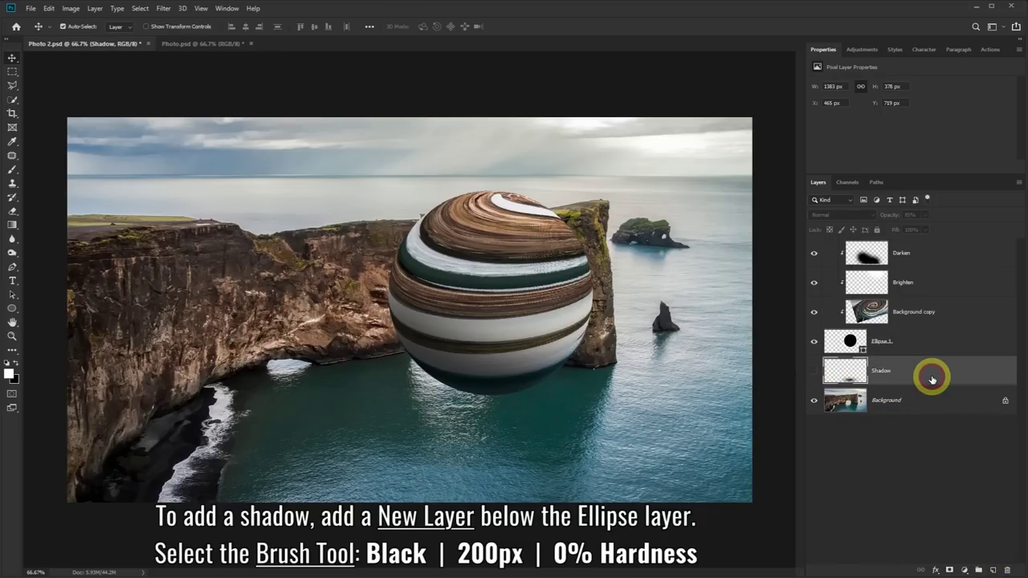
- On a new layer, paint a soft black spot below the sphere with a 200 px brush
left_click(993, 571)
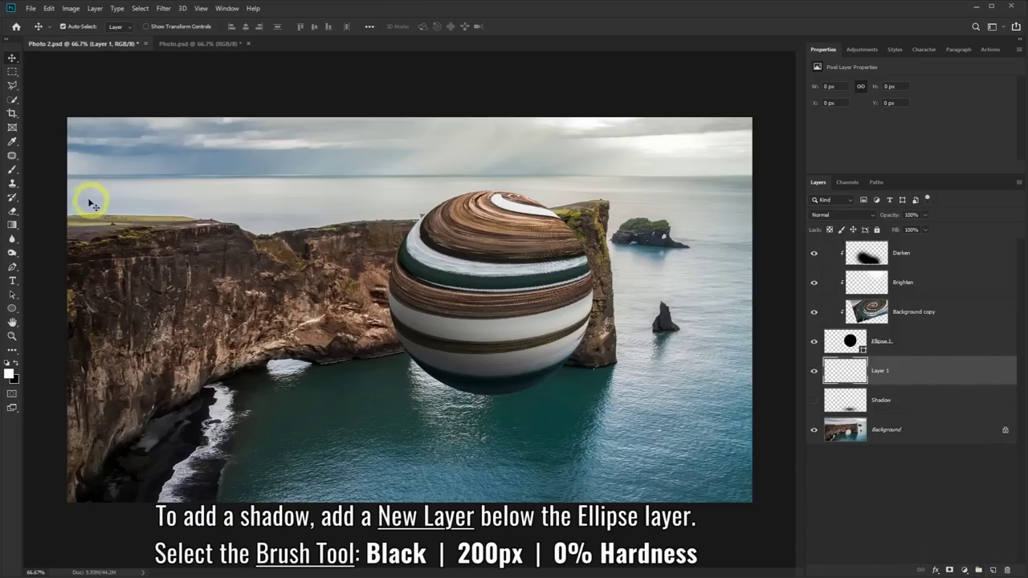
left_click(12, 170)
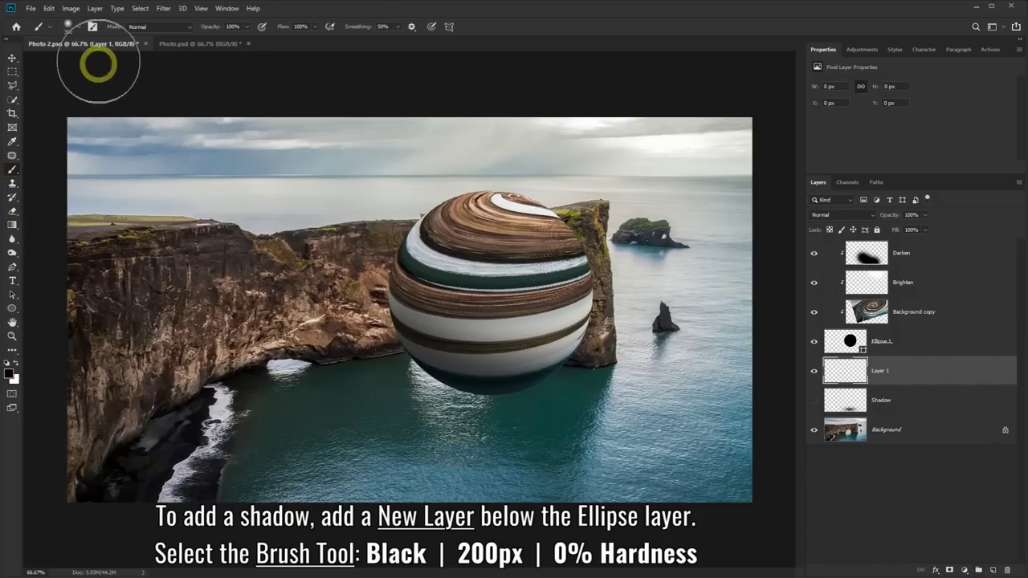
left_click(78, 28)
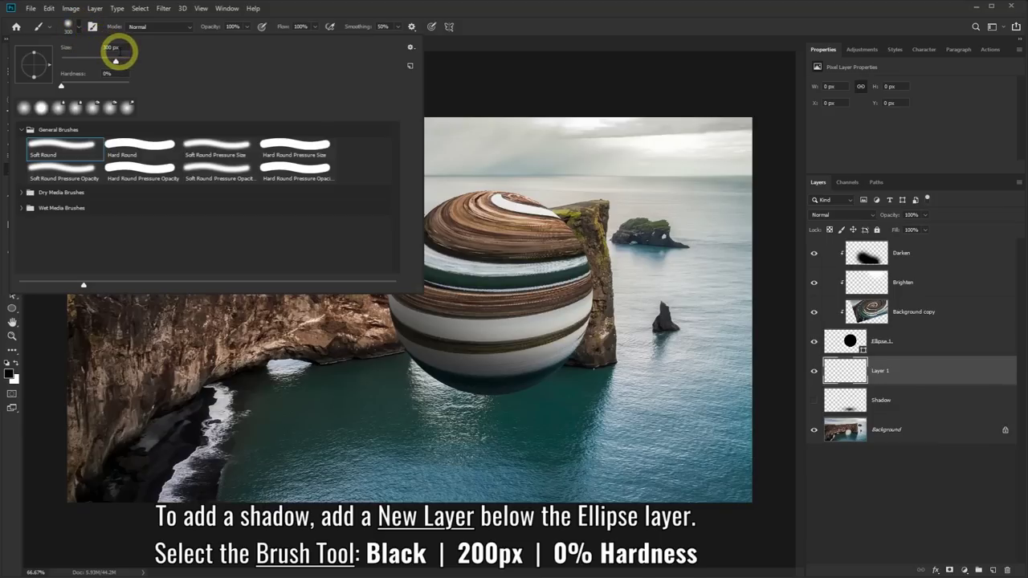
left_click(106, 47)
type("00")
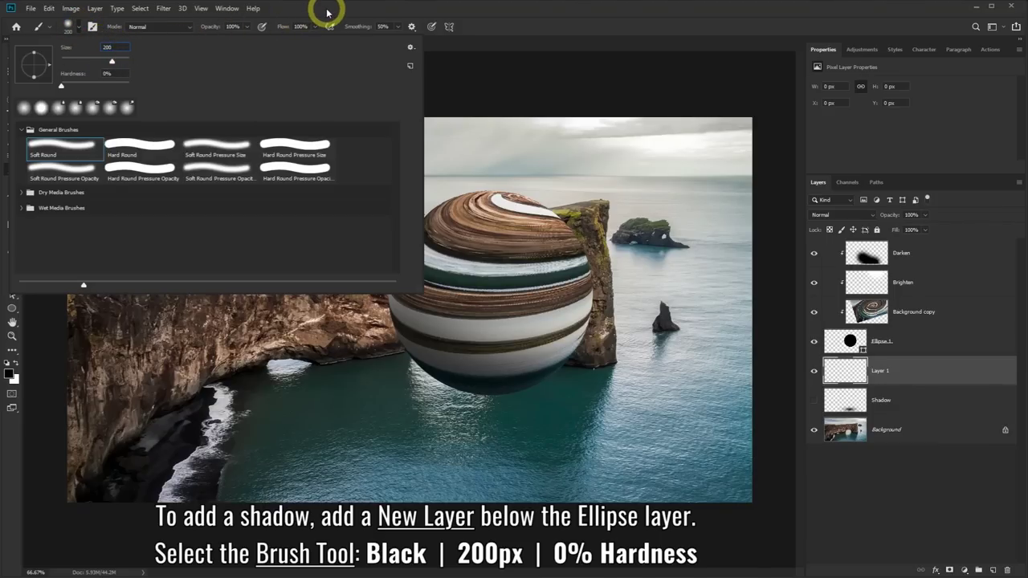
key("Return")
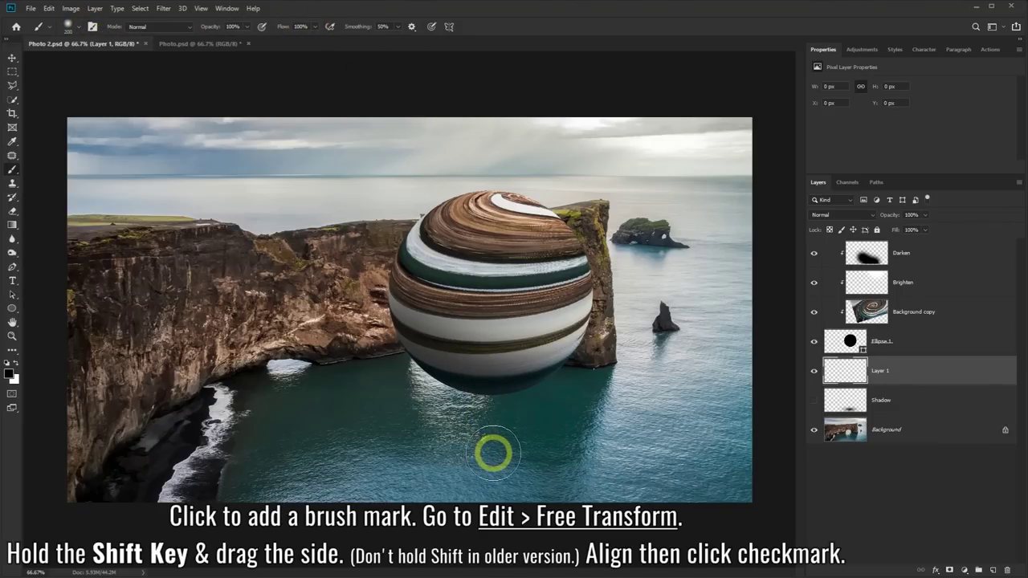
left_click(492, 454)
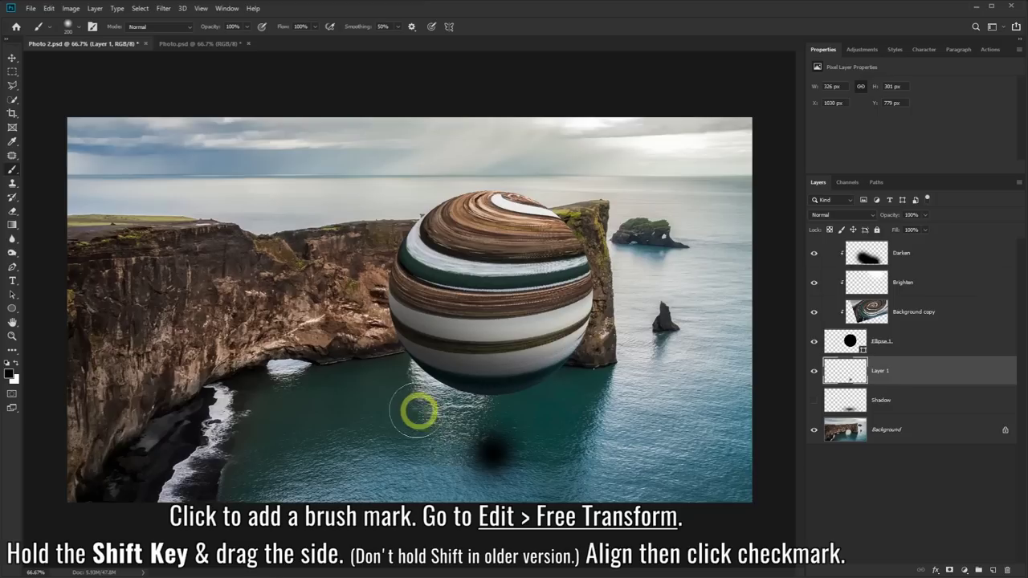
- Free Transform the spot into a wide flat shadow, about 1127 × 301 px, under the sphere
left_click(49, 8)
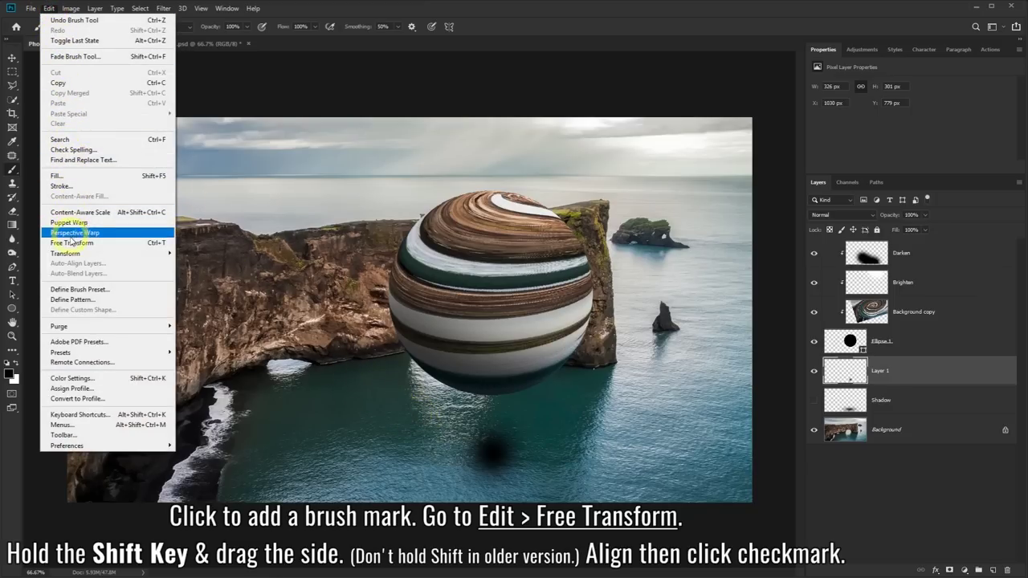
left_click(70, 242)
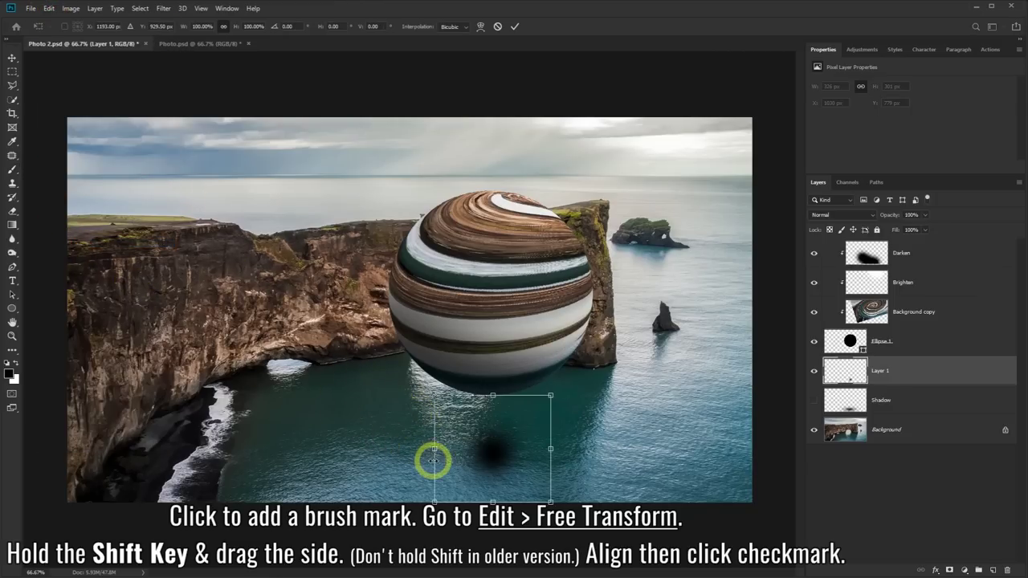
mouse_move(433, 452)
left_mouse_down()
mouse_move(388, 439)
mouse_move(413, 436)
mouse_move(146, 423)
left_mouse_up()
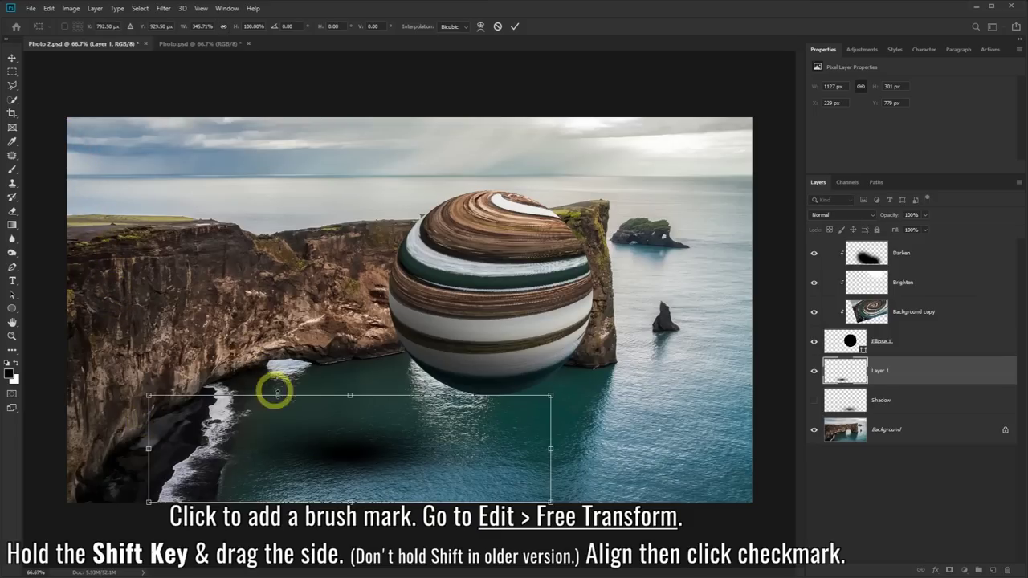
mouse_move(310, 442)
left_mouse_down()
mouse_move(390, 436)
mouse_move(447, 451)
left_mouse_up()
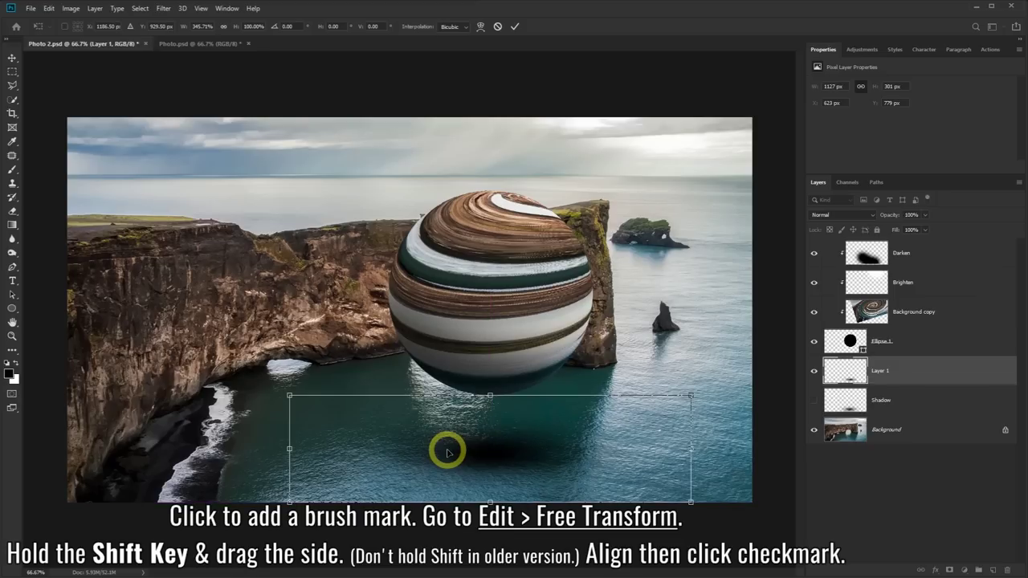
left_click(513, 29)
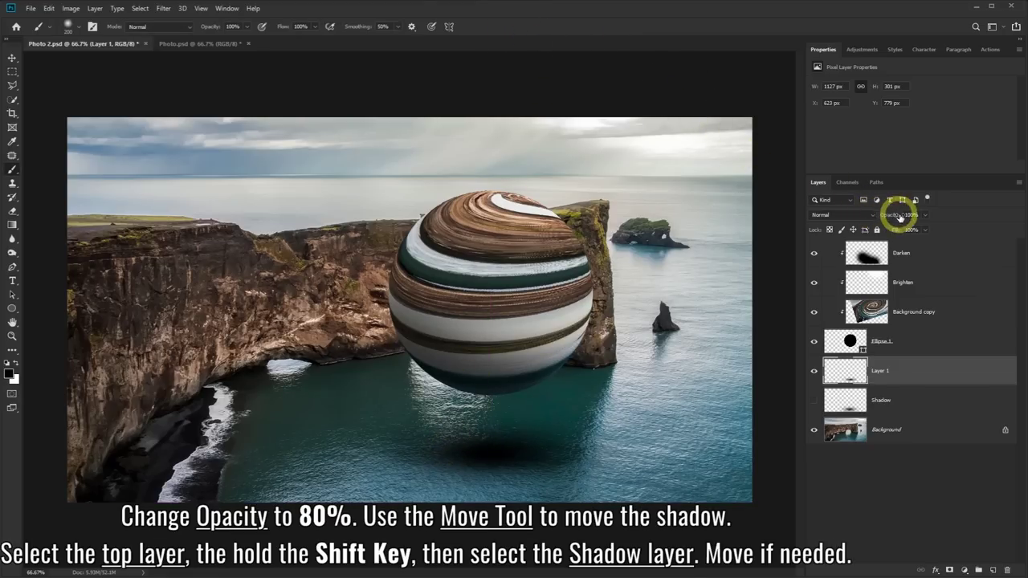
- Set Layer 1's shadow to 80% opacity and shift it slightly on the water
left_click(925, 215)
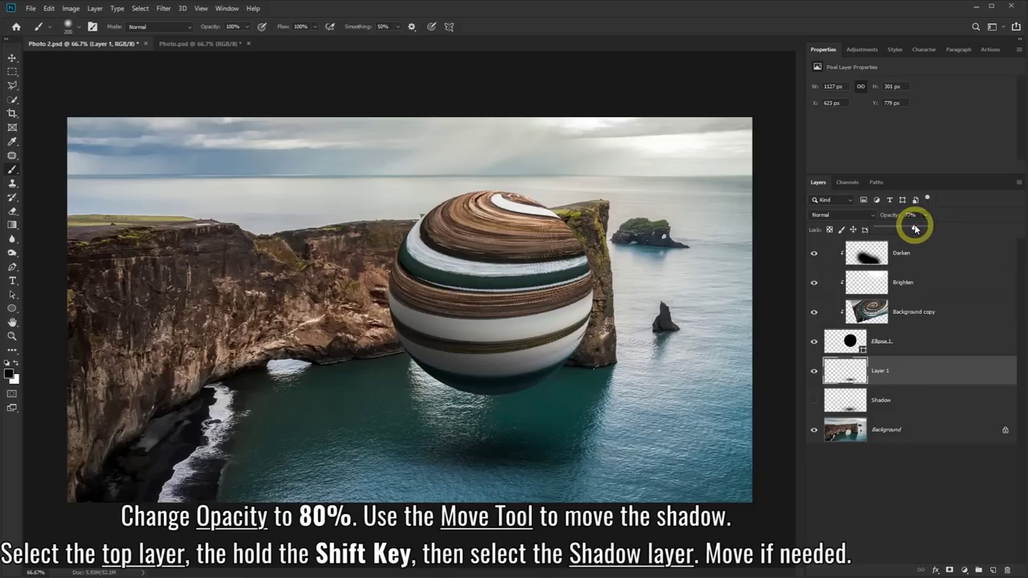
left_click(814, 371)
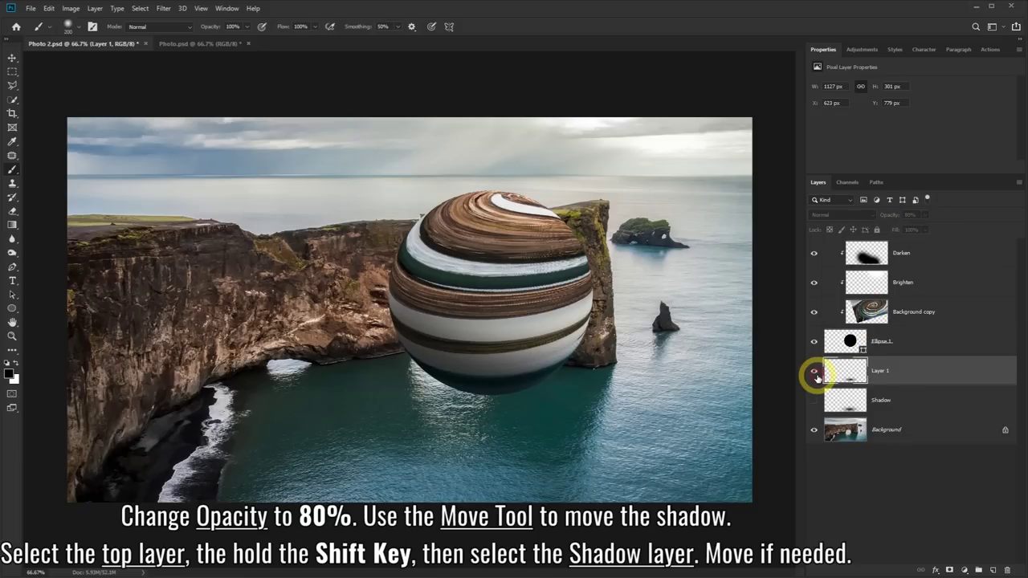
left_click(814, 371)
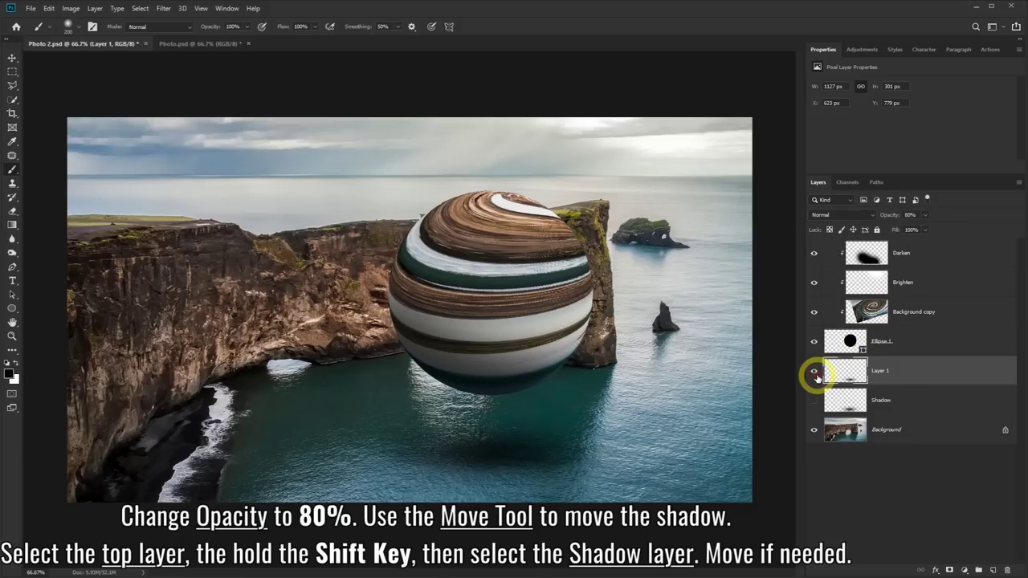
left_click(13, 58)
left_click_drag(506, 446, 498, 461)
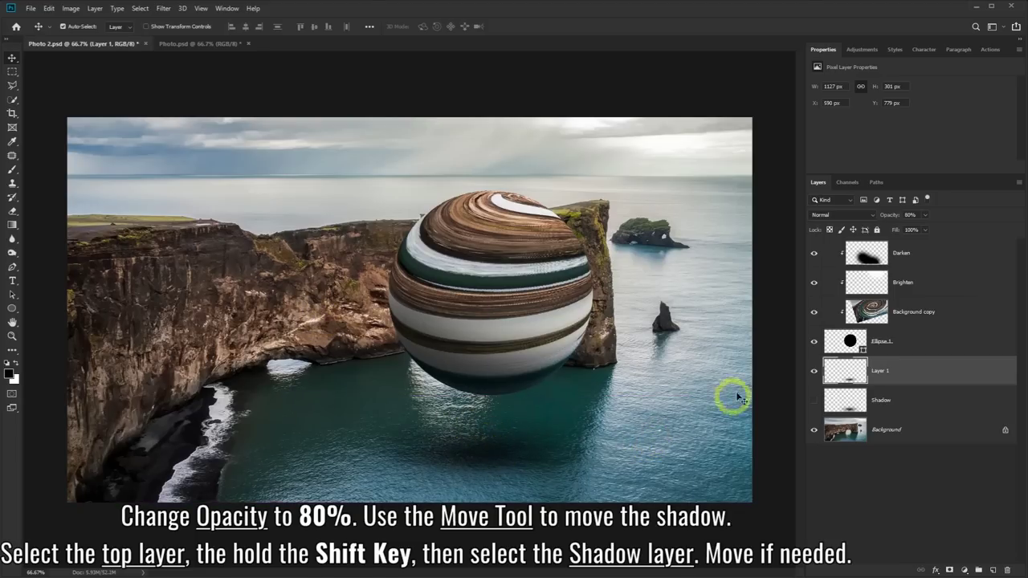
- Select Darken through Shadow and move the sphere with its shadows up and right
left_click(935, 254)
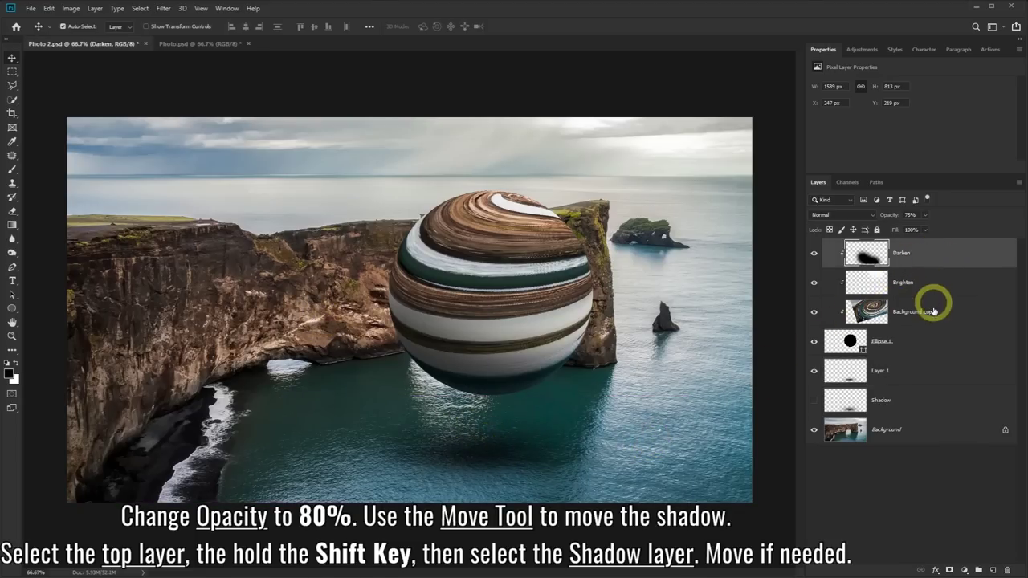
left_click(934, 397, "shift")
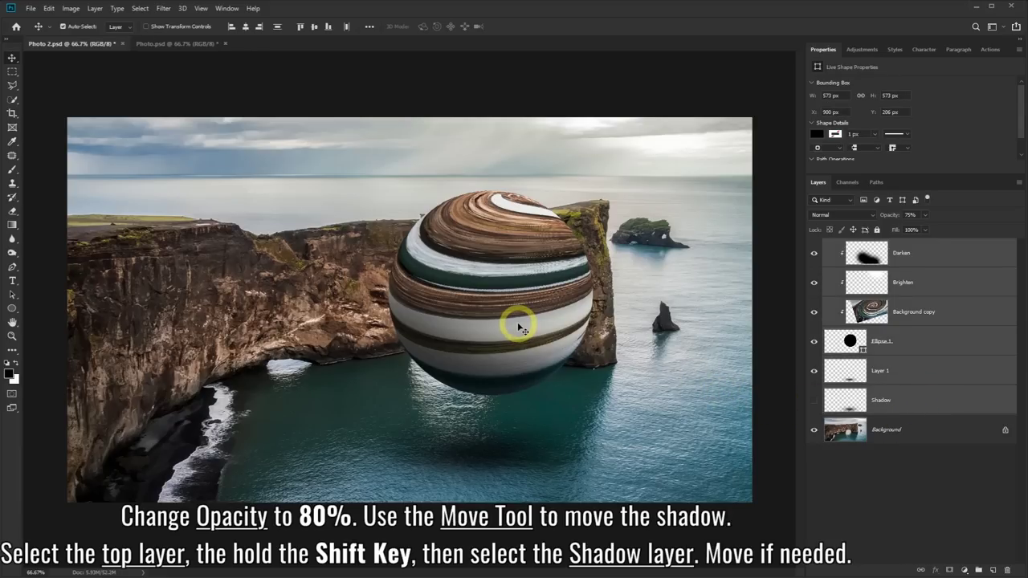
mouse_move(516, 324)
left_mouse_down()
mouse_move(364, 334)
mouse_move(572, 272)
left_mouse_up()
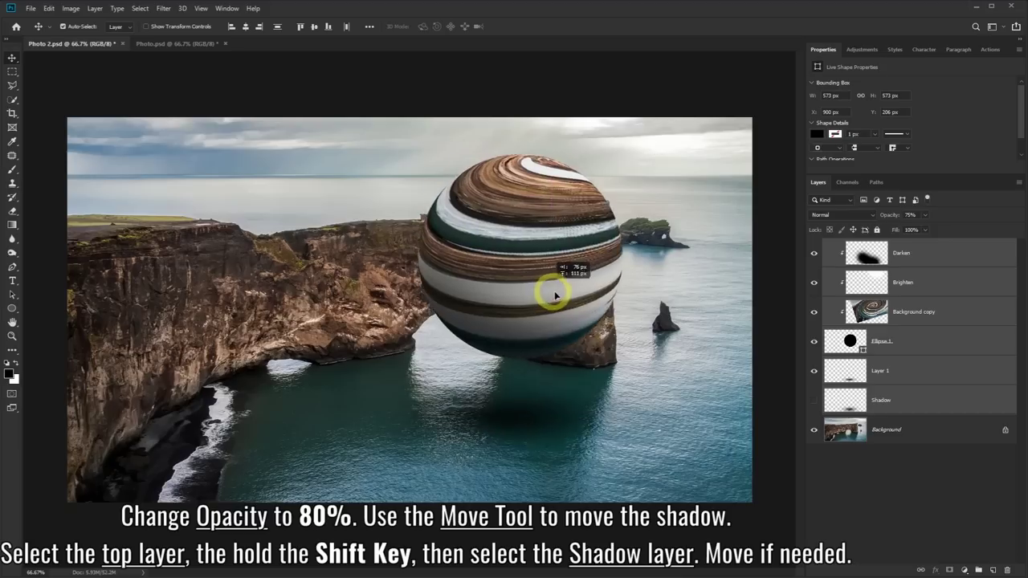
left_click_drag(571, 271, 573, 305)
key("shift+Left")
key("shift+Left")
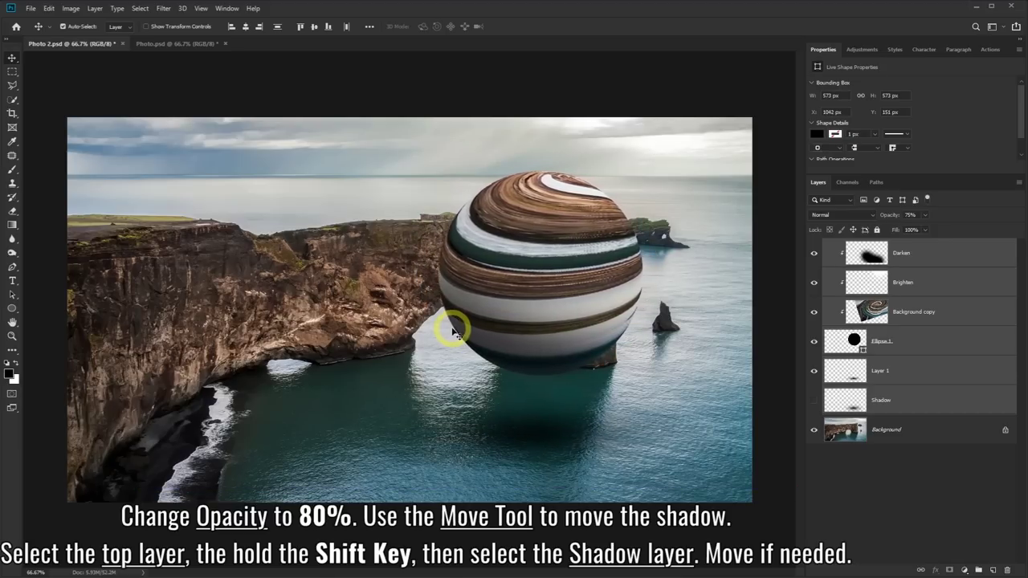
key("shift+Left")
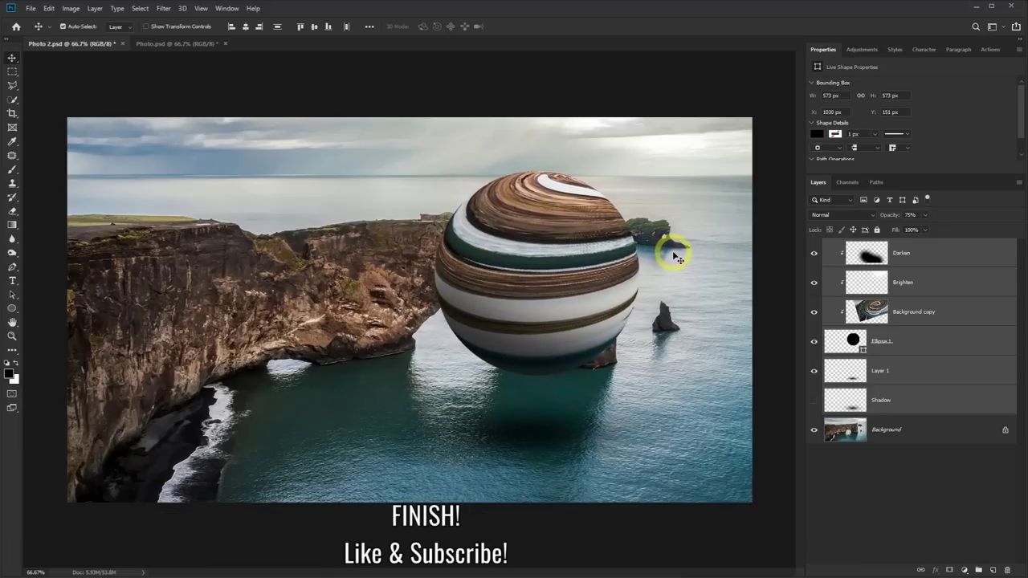